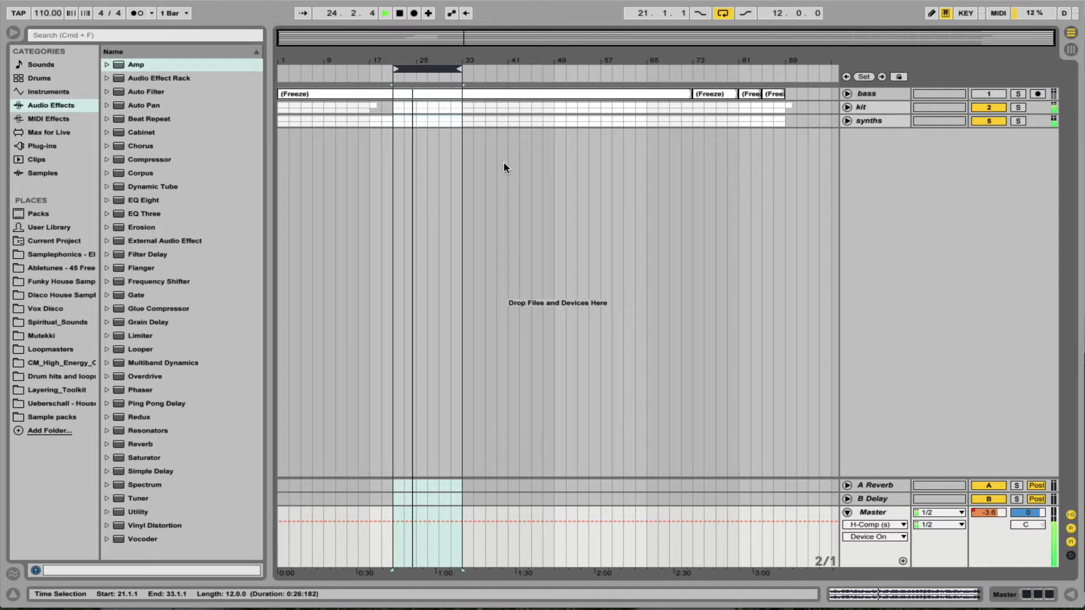
Stop playback, insert an audio track after synths in Session View, and paste The Carpenters acapella into its first clip slot.
key("space")
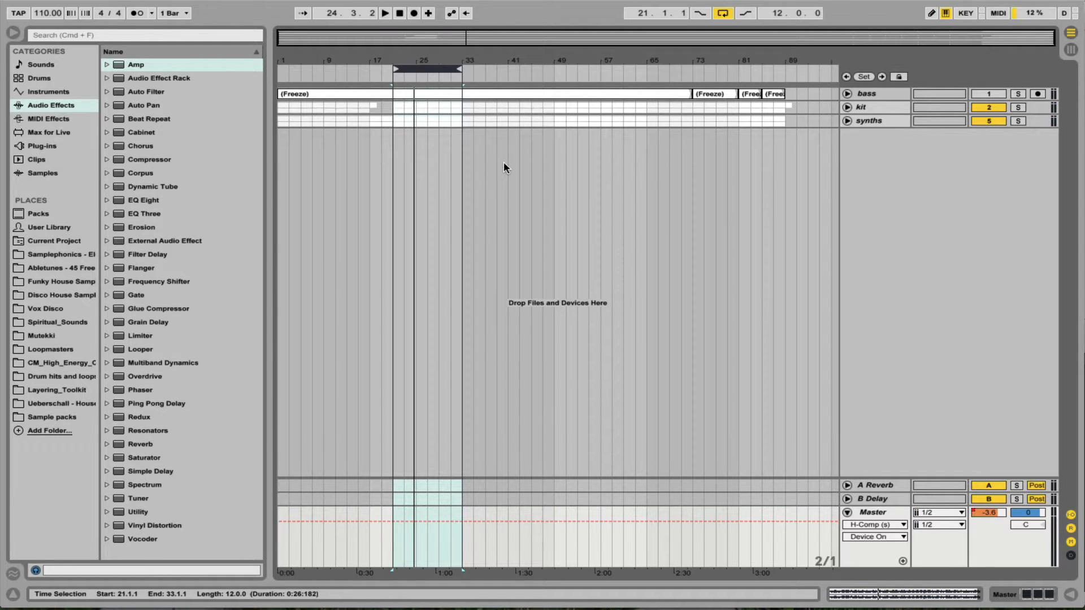
left_click(514, 161)
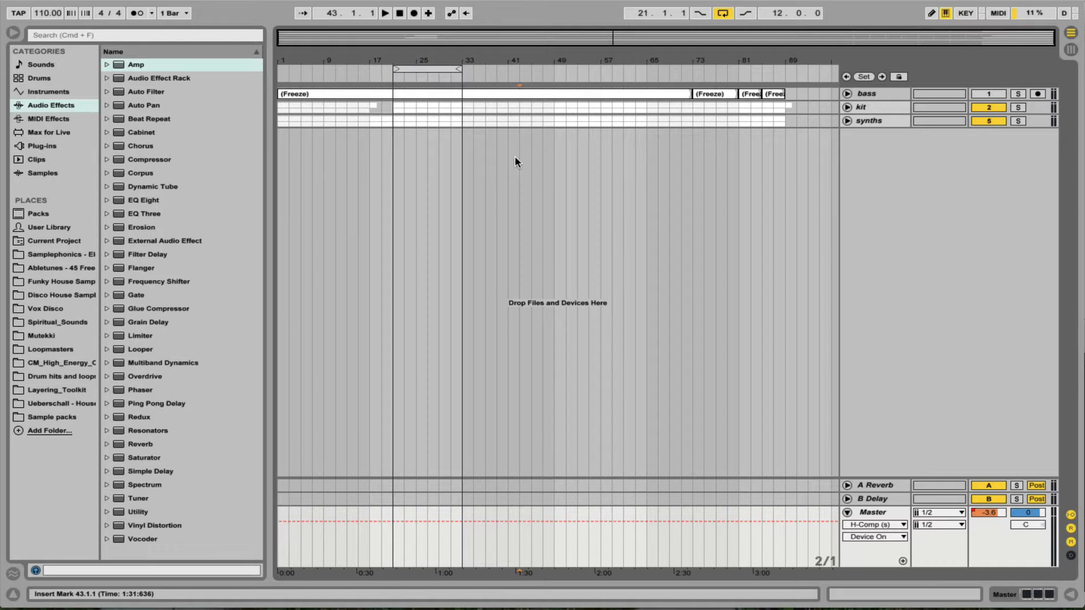
key("Tab")
left_click(425, 49)
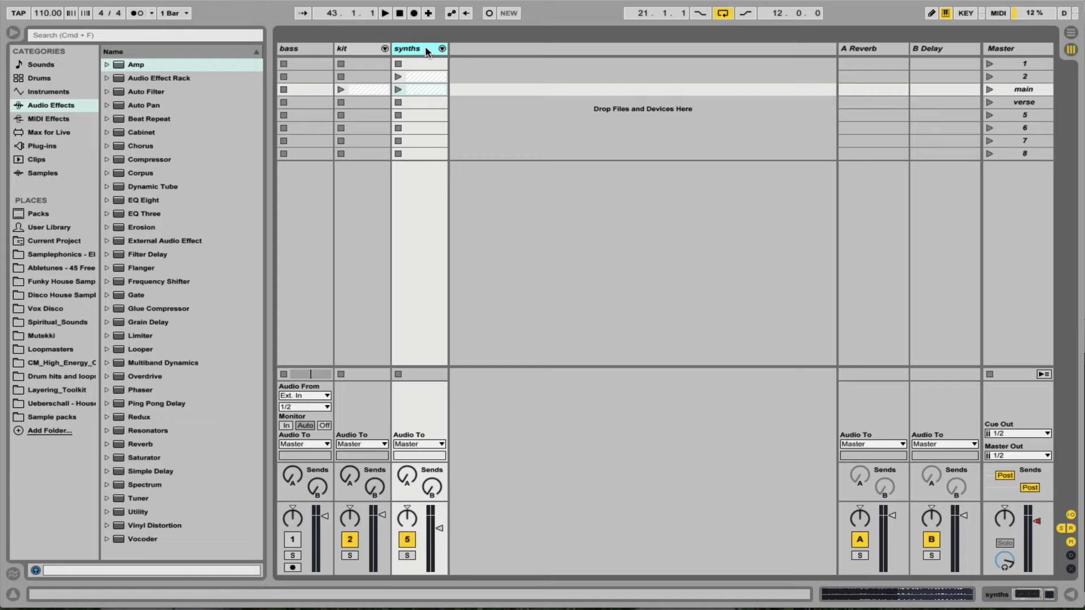
key("super+t")
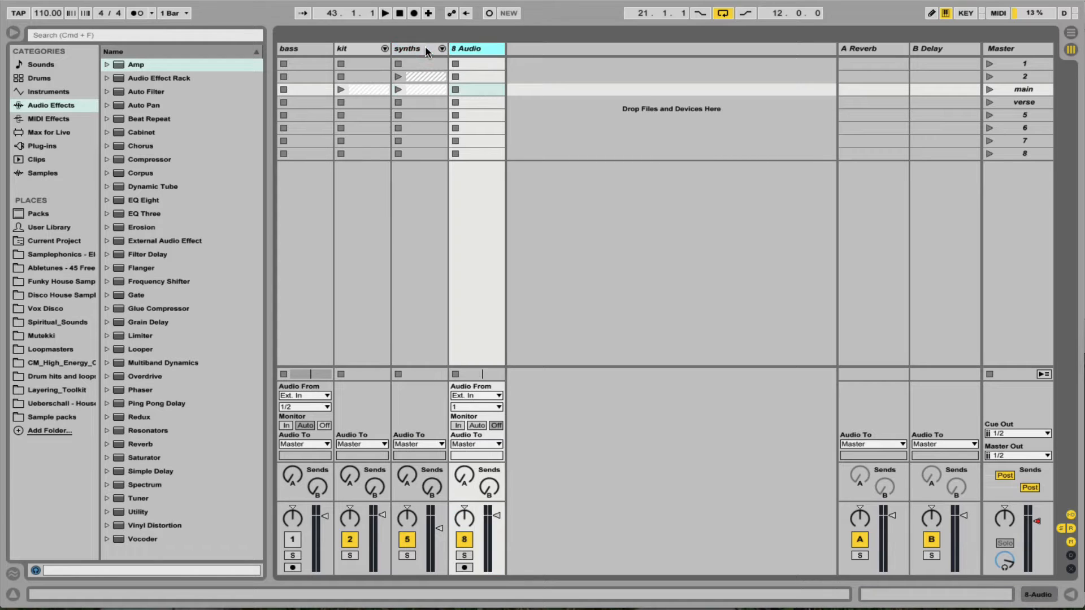
left_click(498, 65)
key("super+v")
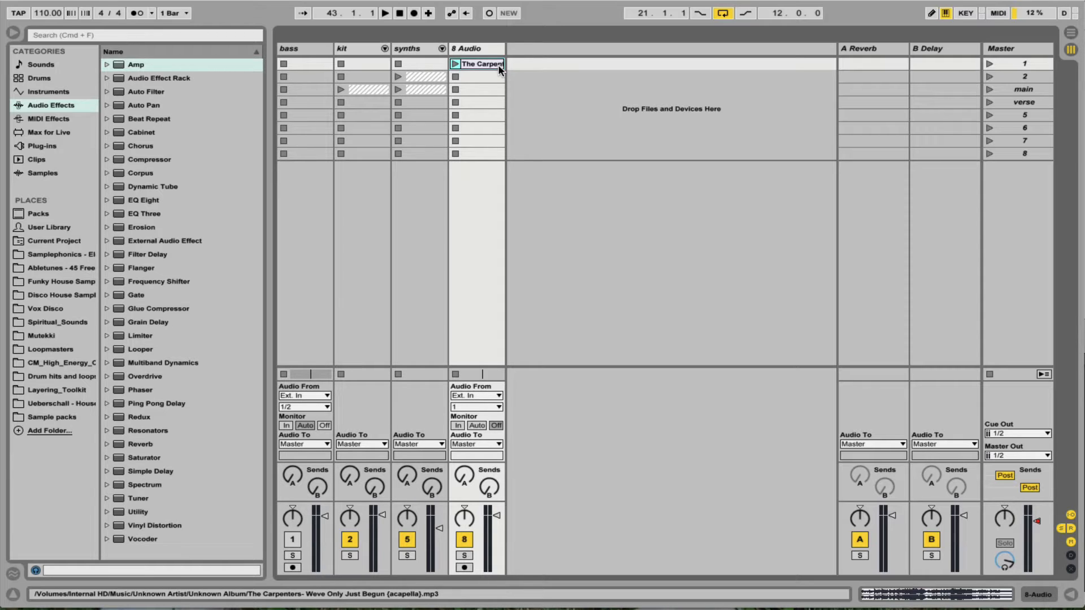
Open the acapella clip's sample settings and set its warp mode to Complex Pro.
double_click(483, 63)
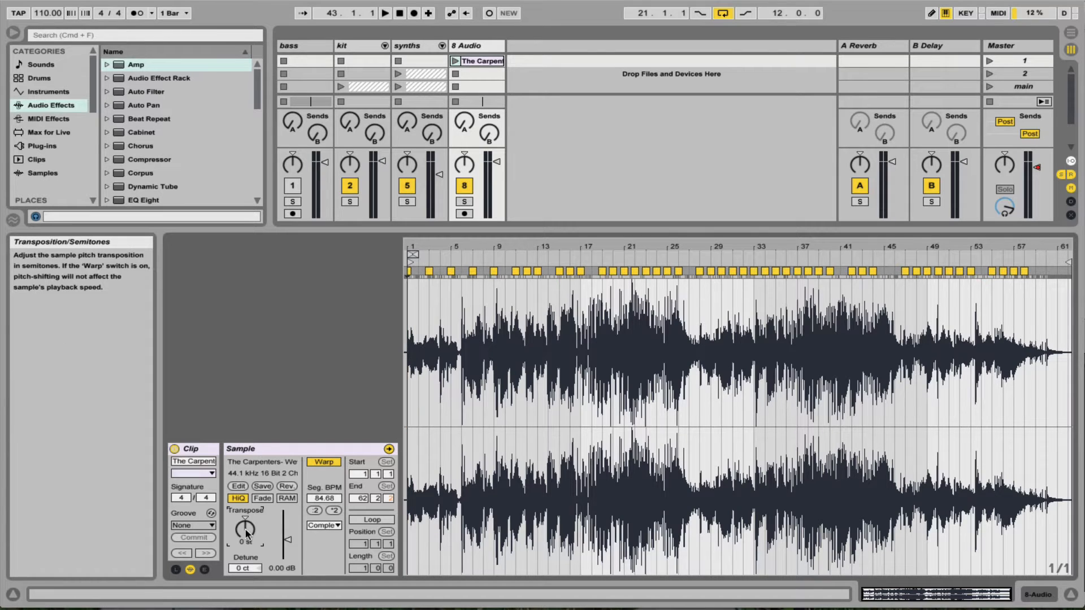
left_click(323, 526)
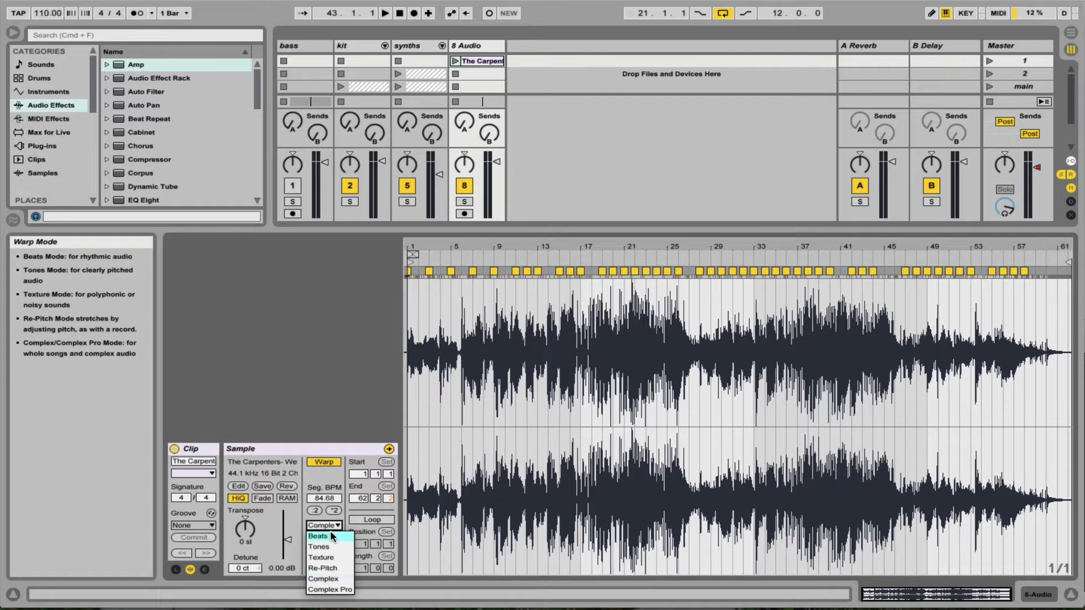
left_click(336, 591)
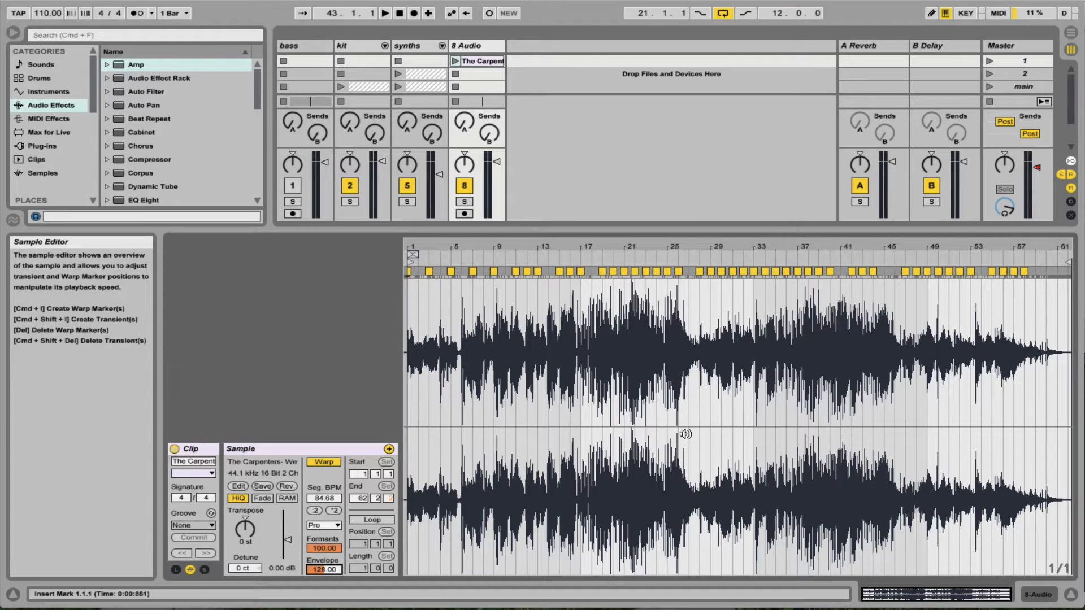
Extend the acapella clip's loop to eight bars, solo the 8 Audio track, and audition the clip.
left_click_drag(421, 246, 489, 333)
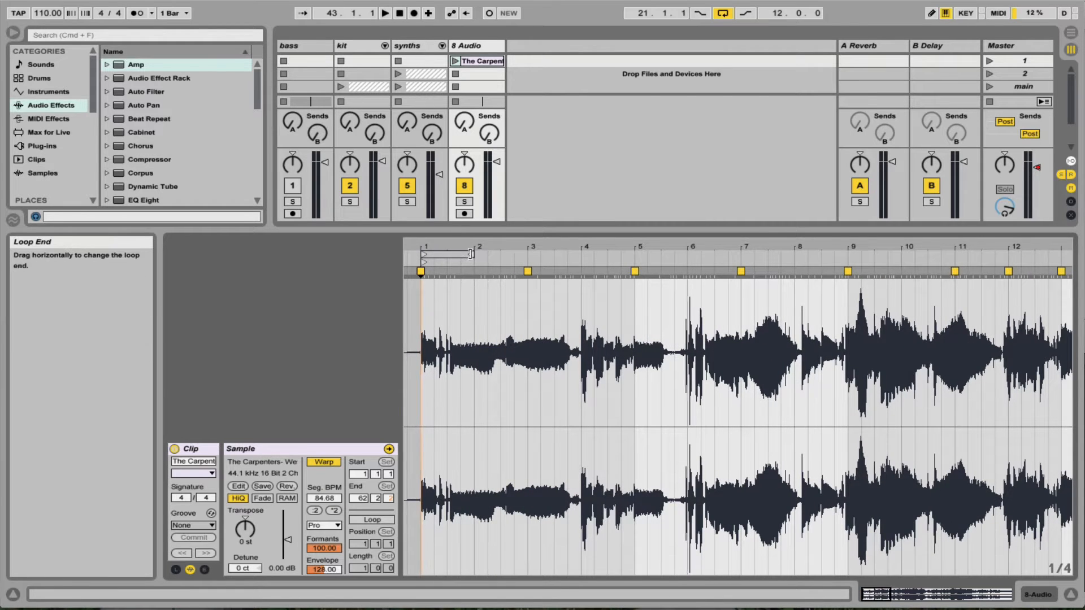
mouse_move(472, 255)
left_mouse_down()
mouse_move(699, 283)
mouse_move(847, 282)
left_mouse_up()
left_click(468, 201)
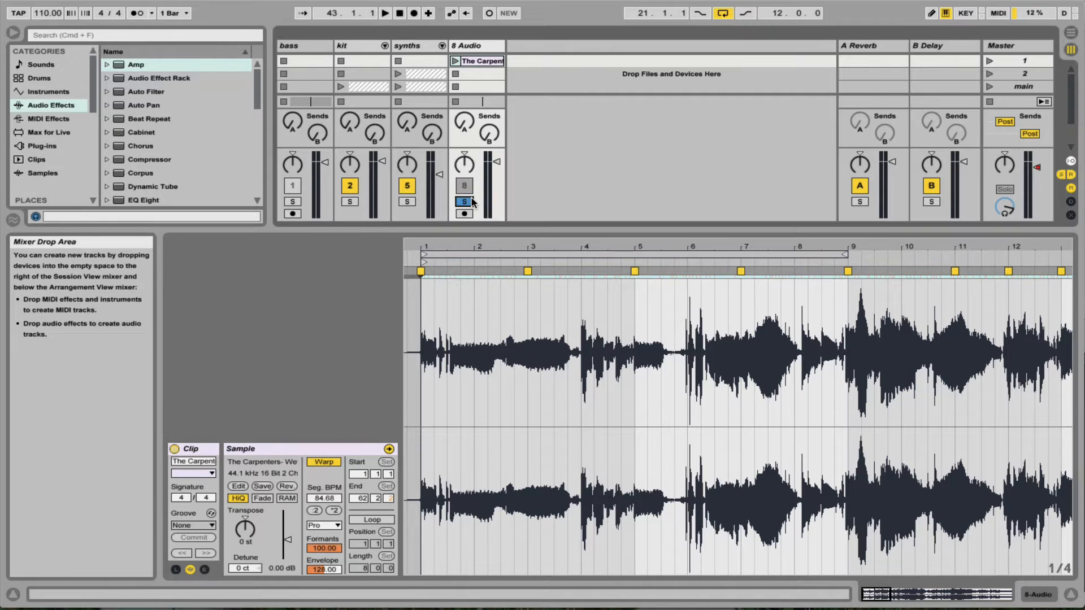
left_click(455, 61)
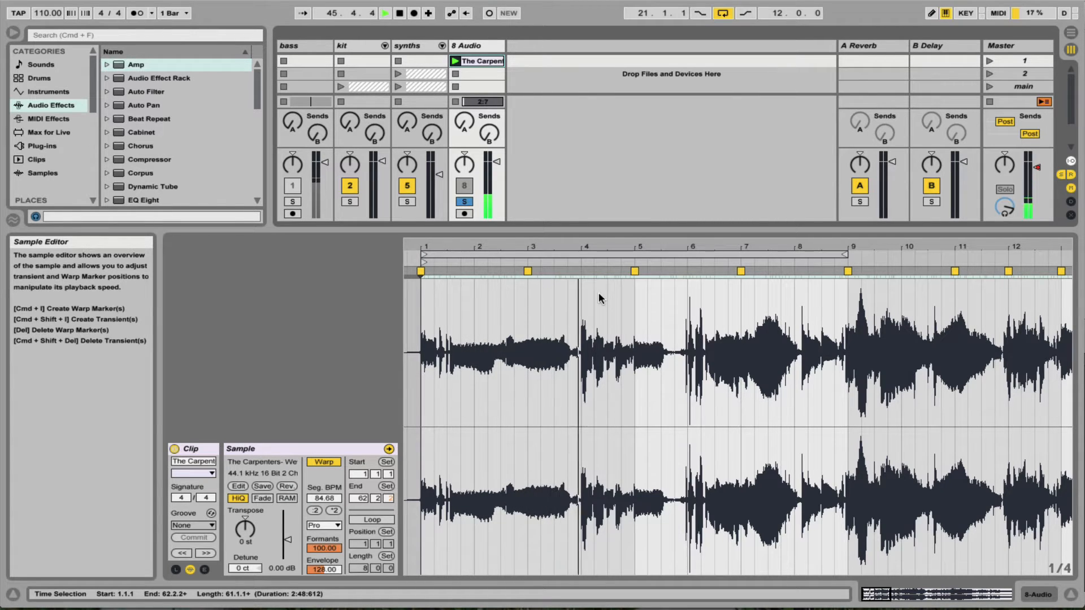
key("space")
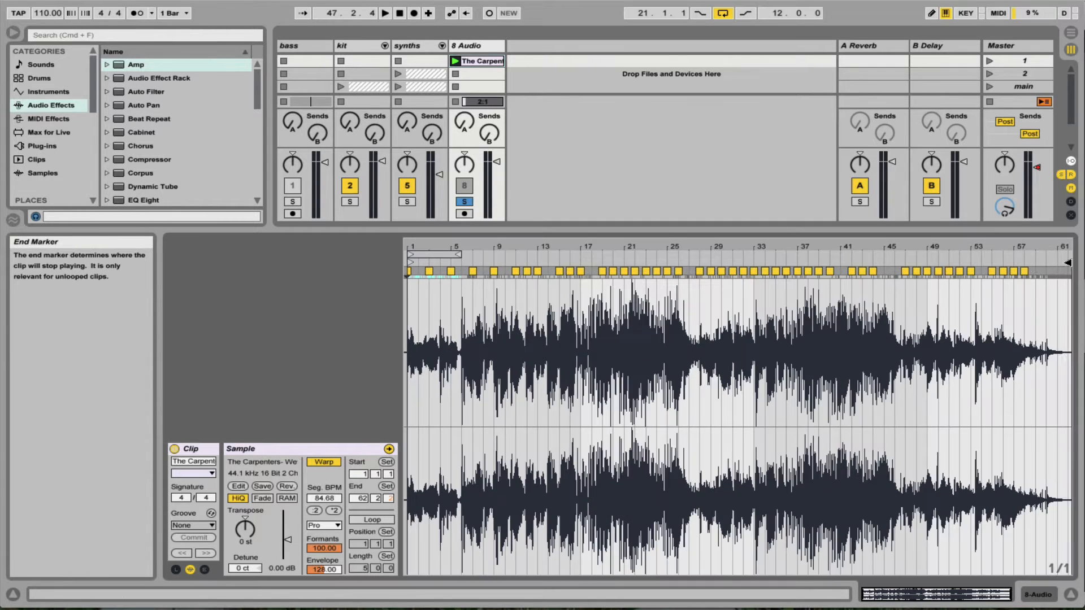
Move the acapella clip's end marker to bar 6 and crop the sample to its first five bars.
mouse_move(1068, 263)
left_mouse_down()
mouse_move(433, 263)
mouse_move(581, 305)
left_mouse_up()
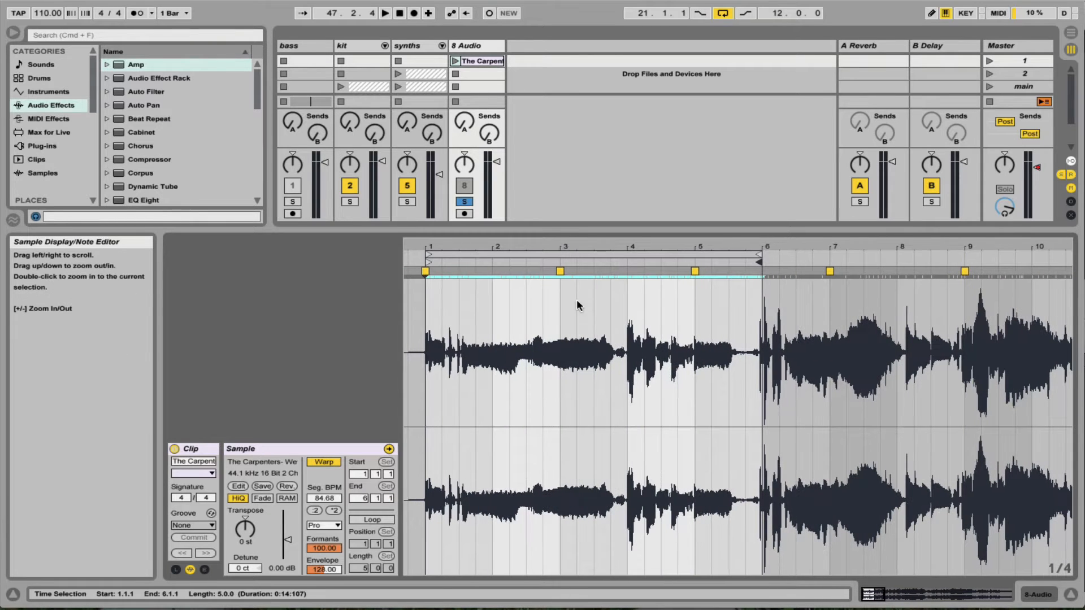
right_click(576, 299)
left_click(620, 386)
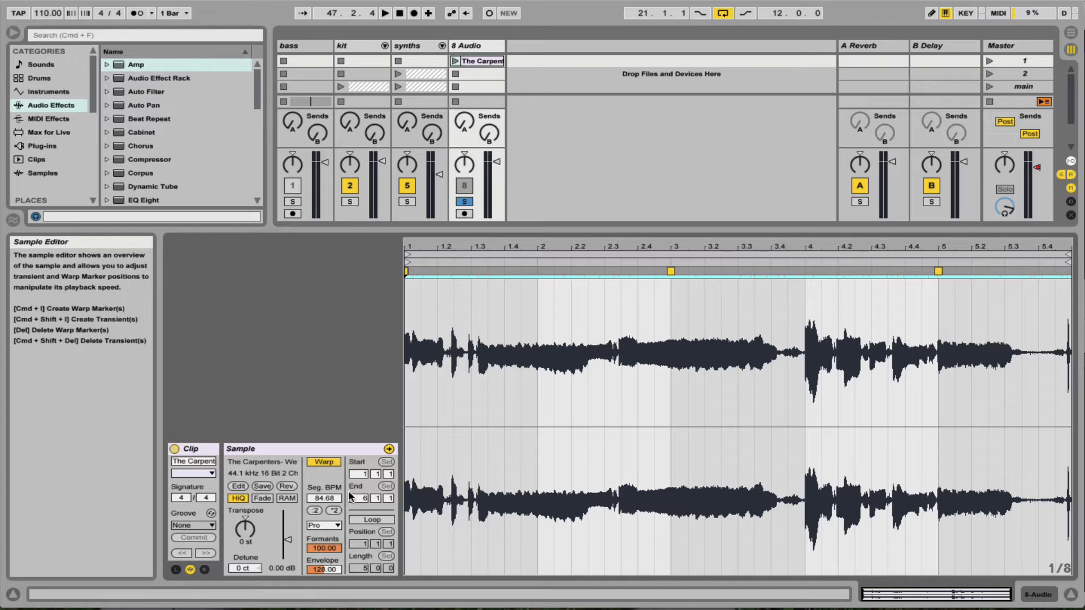
Solo the synths track too, play the arrangement from inside its loop region, and launch the acapella clip alongside it.
left_click(242, 533)
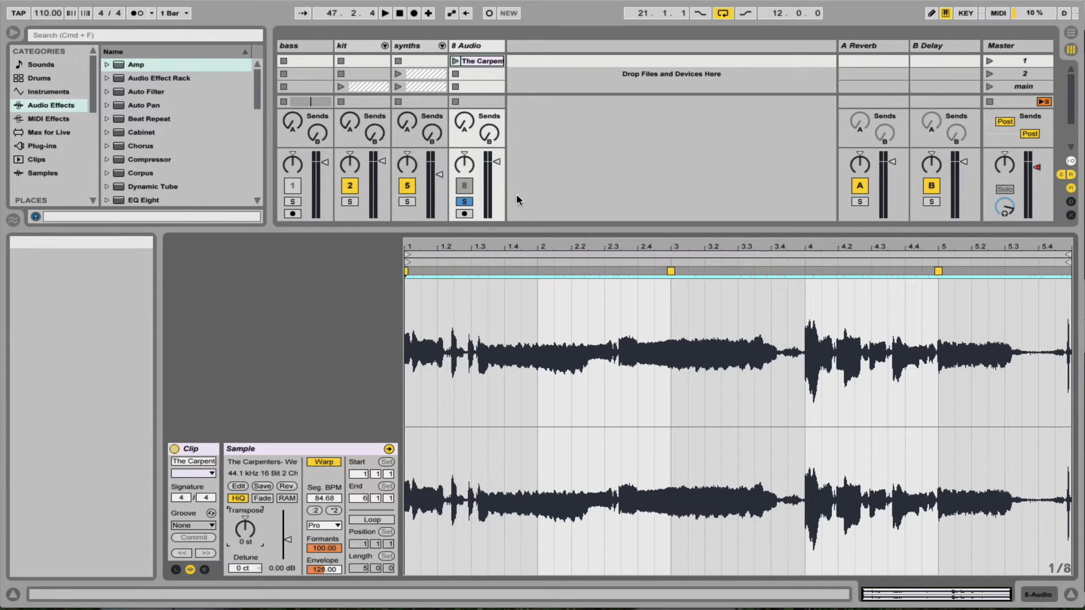
key("Tab")
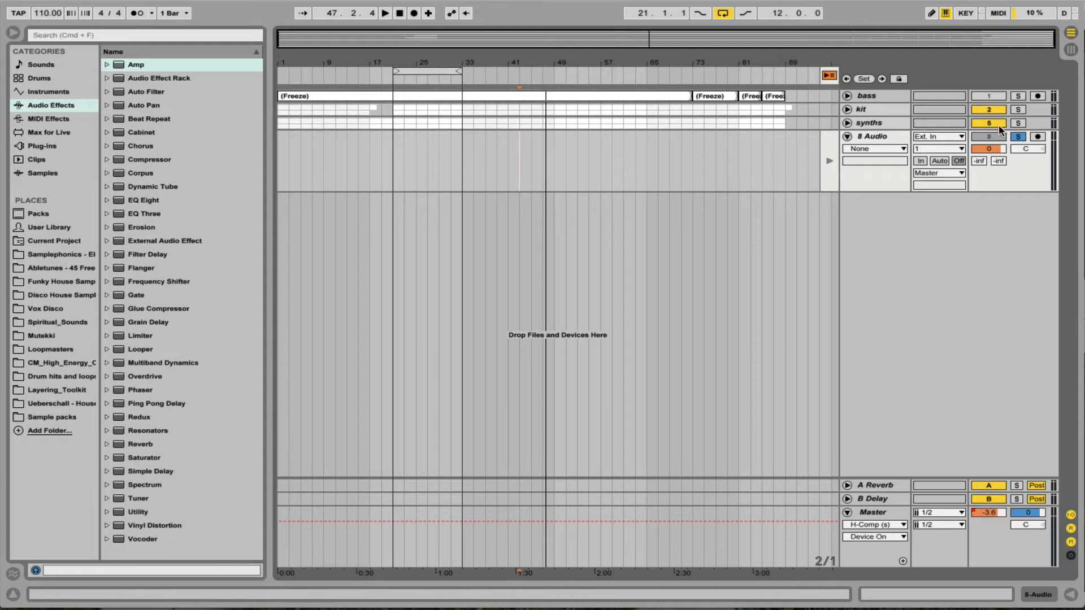
left_click(1018, 124)
key("space")
left_click(411, 76)
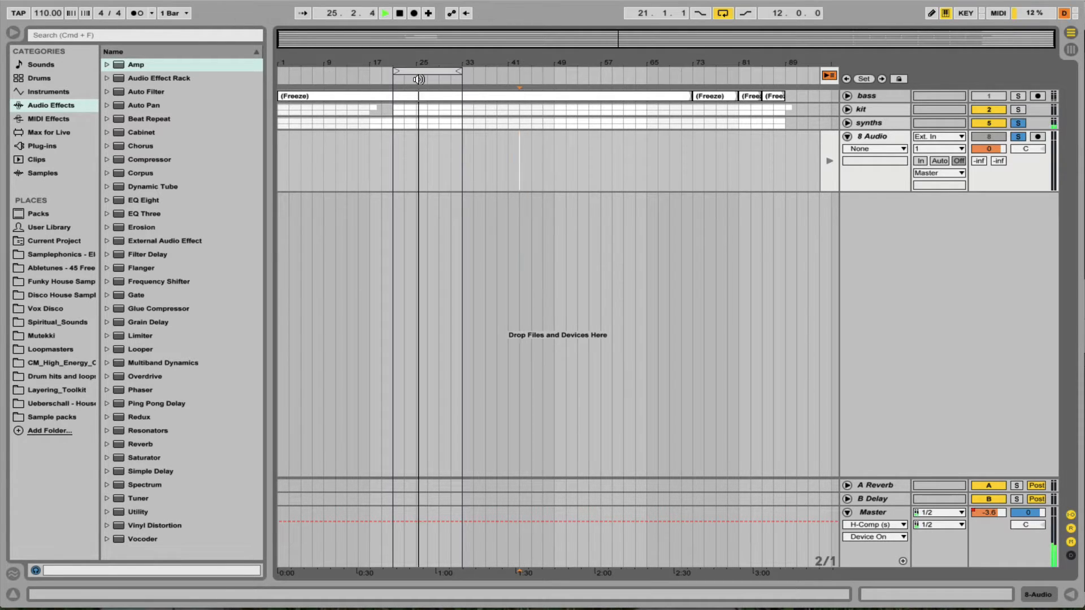
key("Tab")
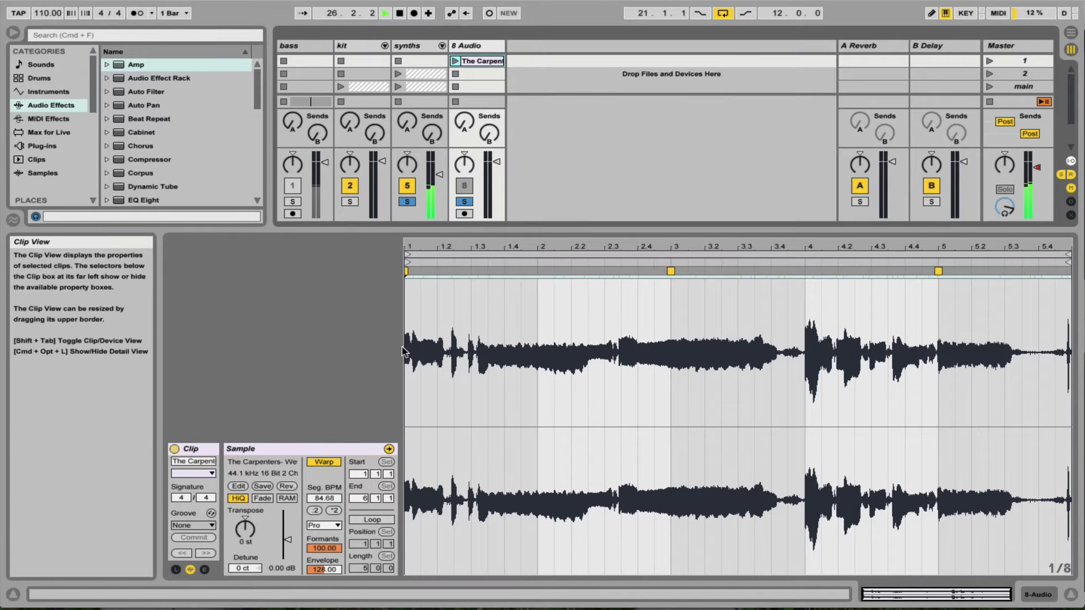
left_click(456, 60)
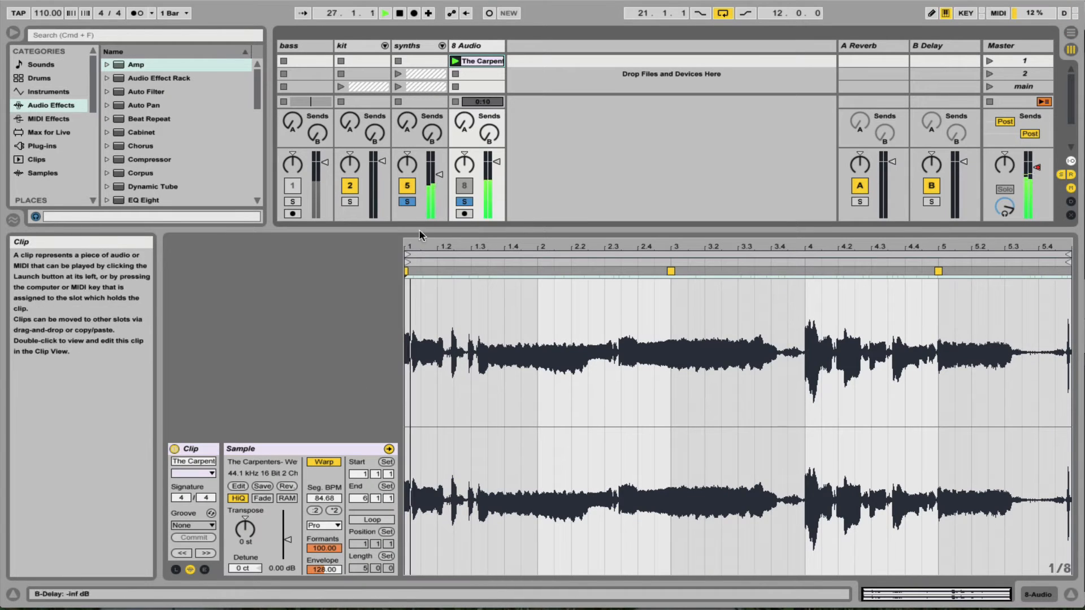
Transpose the acapella clip up to 4 semitones.
left_click(245, 528)
key("Up")
key("Up")
key("Up")
key("Up")
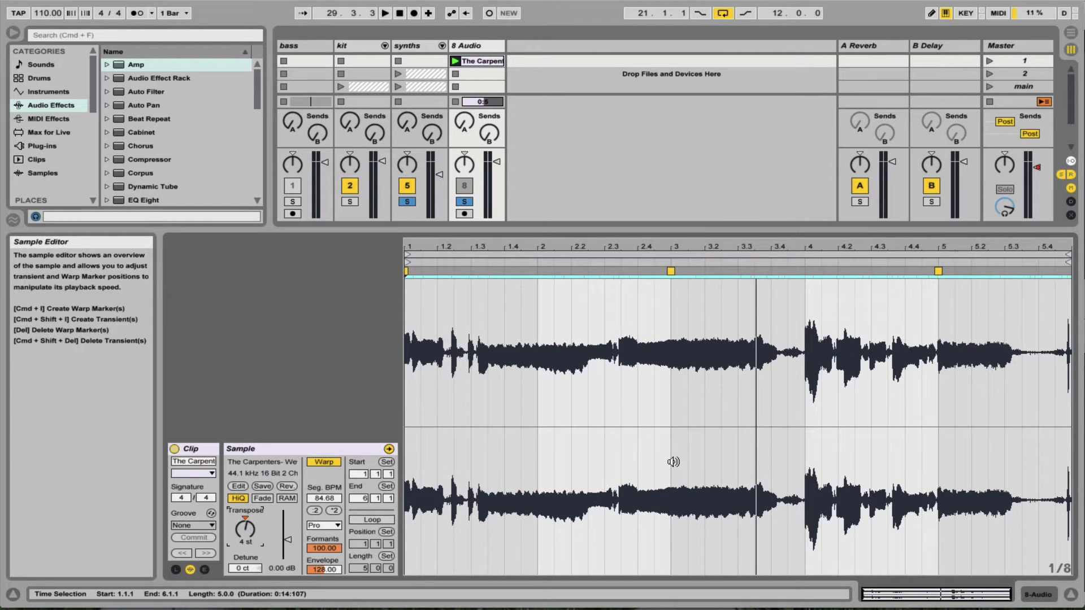
Insert another audio track after 8 Audio and set its audio input to Resampling.
left_click(484, 49)
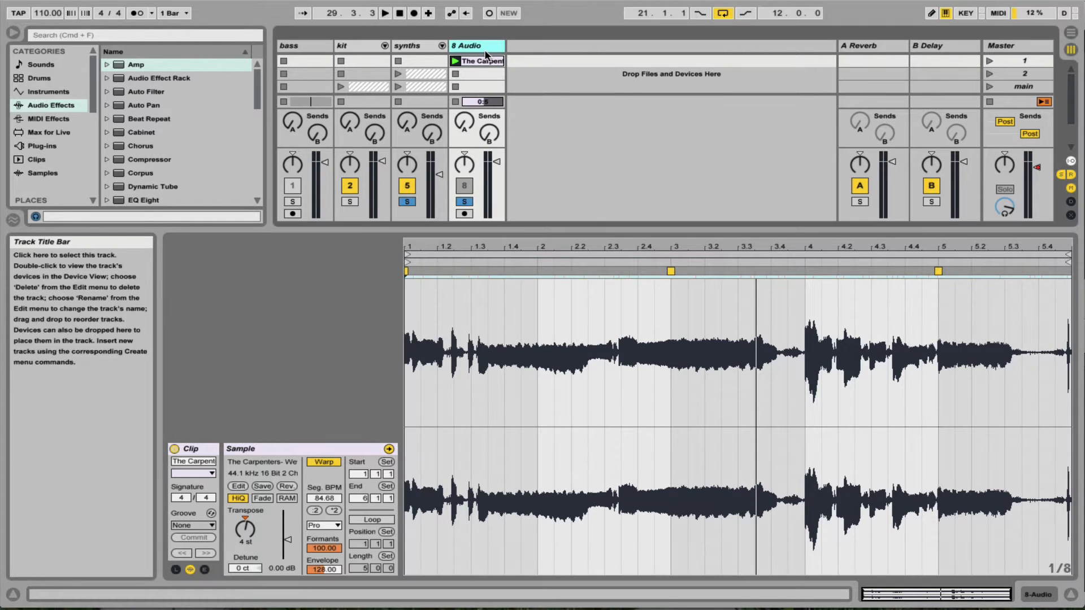
key("super+t")
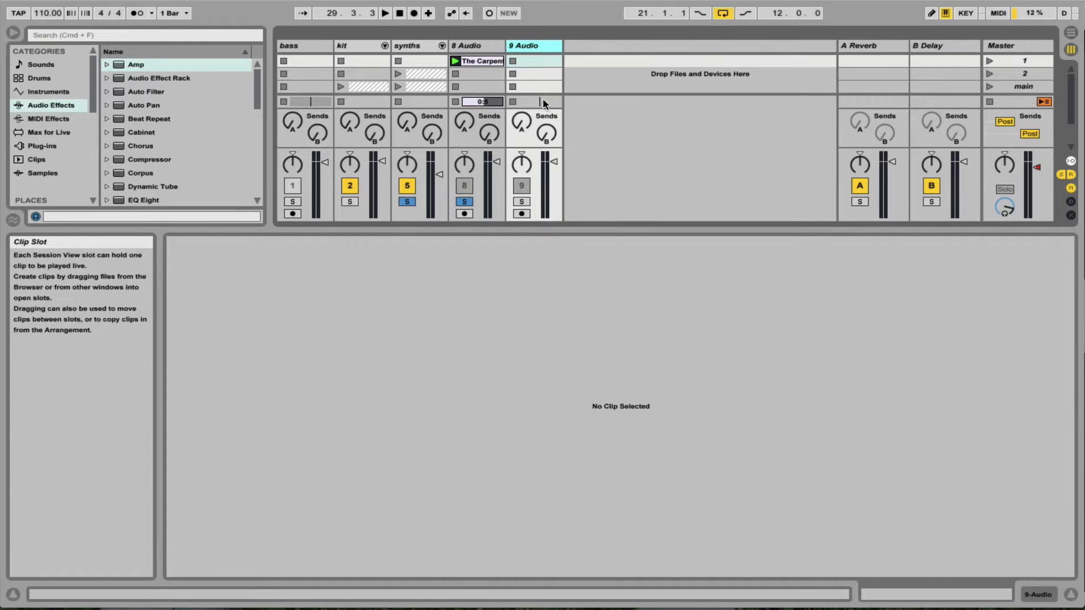
key("super+alt+l")
key("super+alt+i")
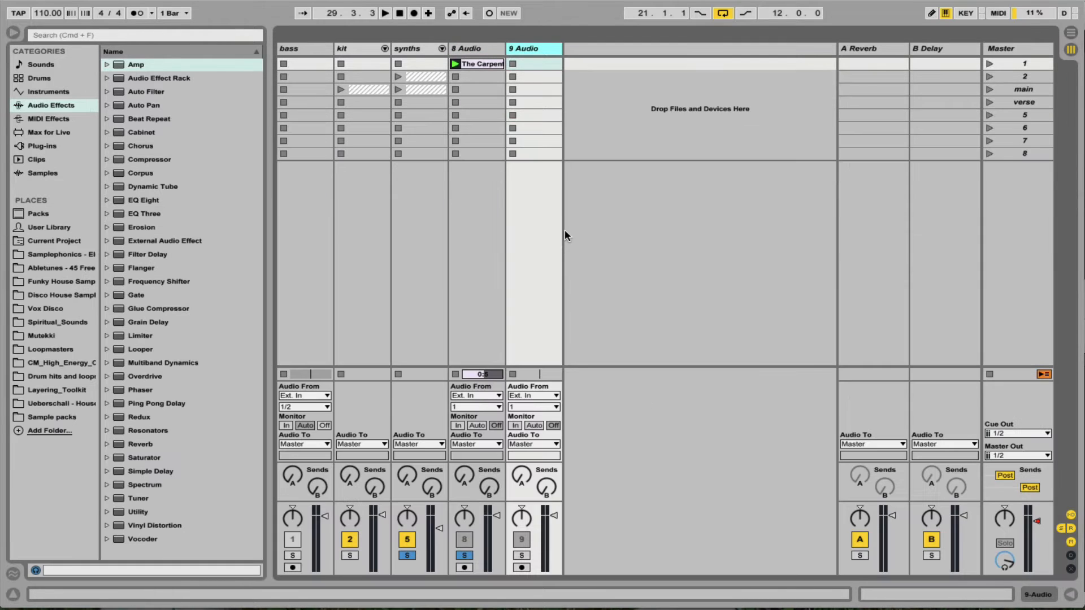
left_click(543, 396)
left_click(540, 442)
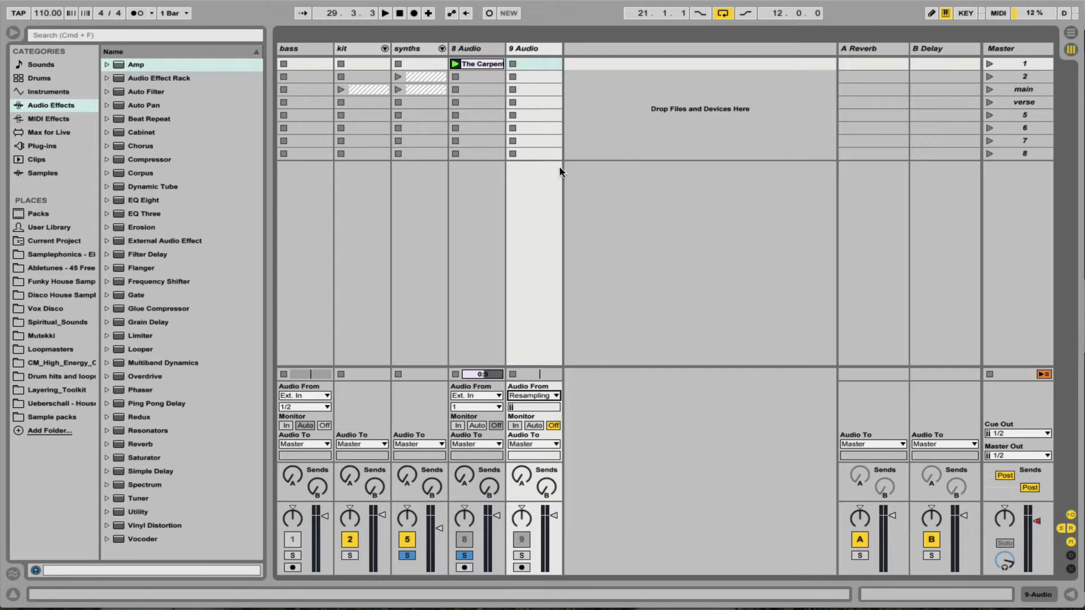
Clear the solos and deactivate the synths and kit tracks.
left_click(470, 556)
left_click(406, 541)
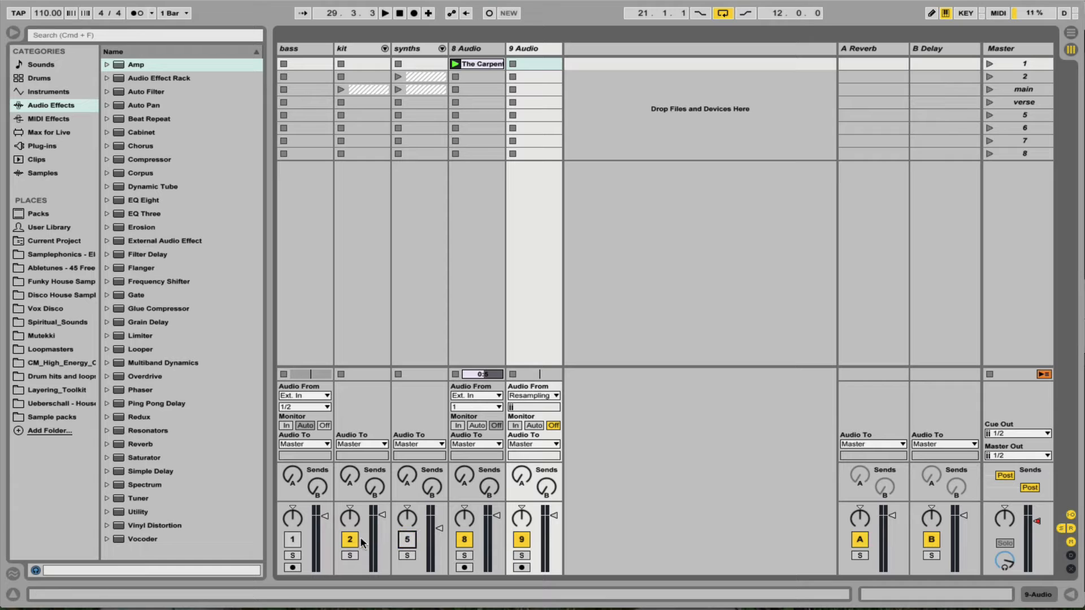
left_click(357, 541)
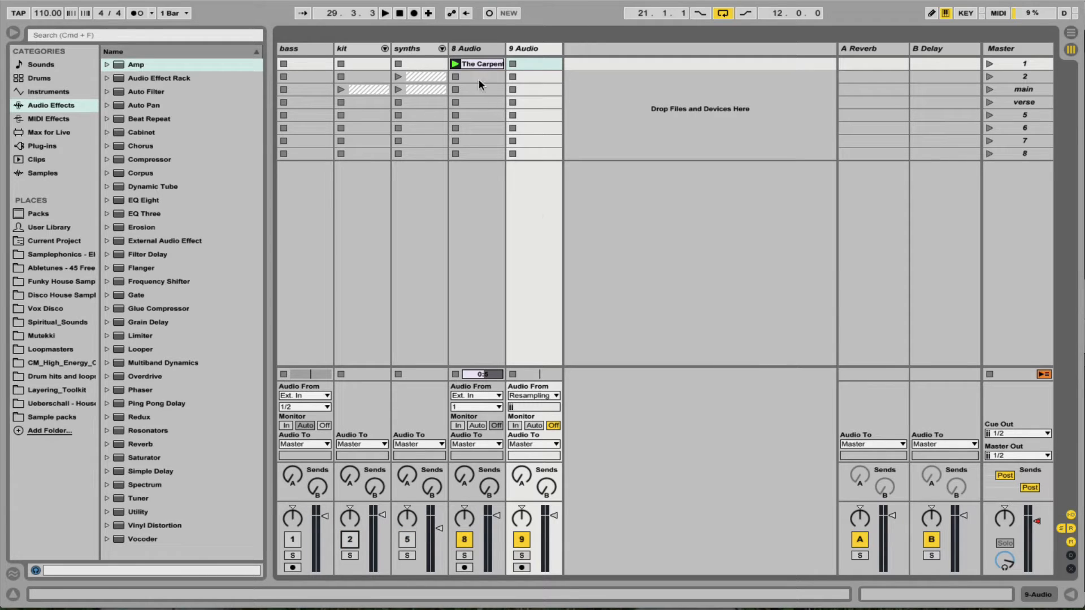
Arm the 9 Audio track with monitoring set to In and record the transposed vocal into its first clip slot.
left_click(522, 568)
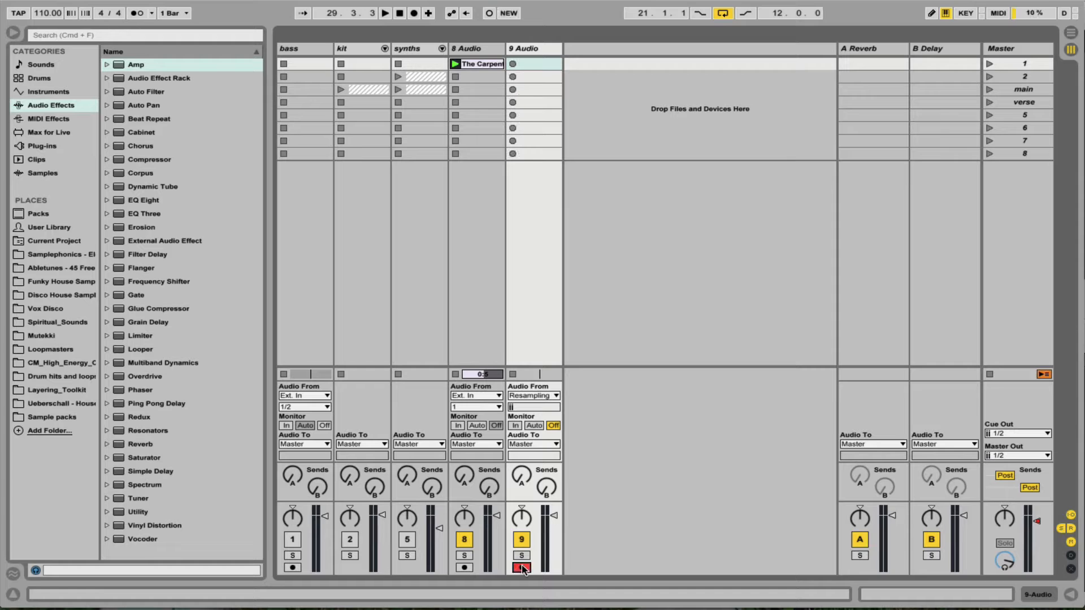
left_click(514, 425)
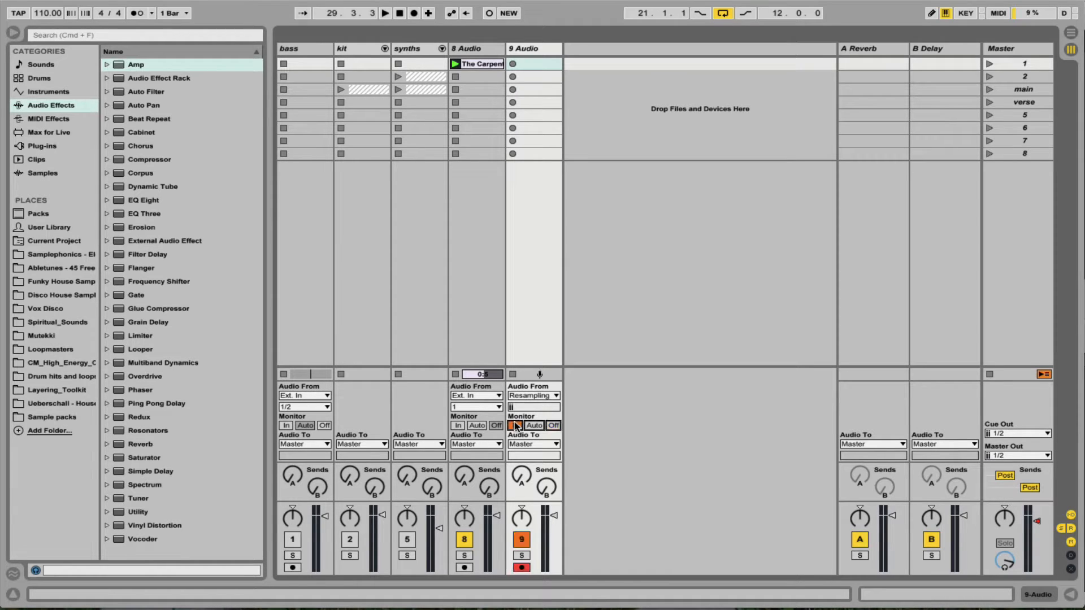
left_click(513, 64)
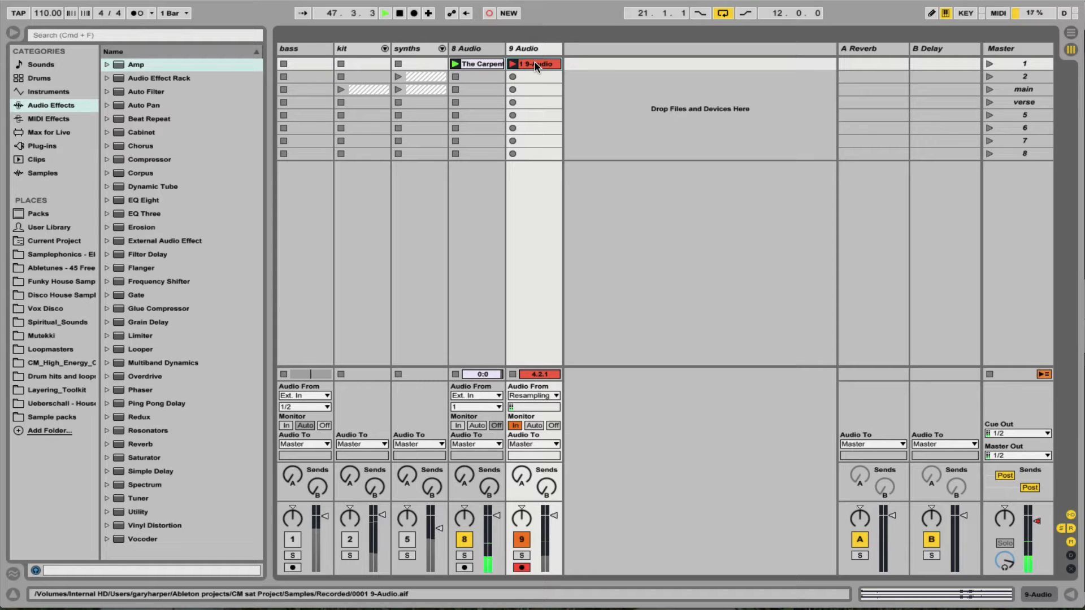
key("space")
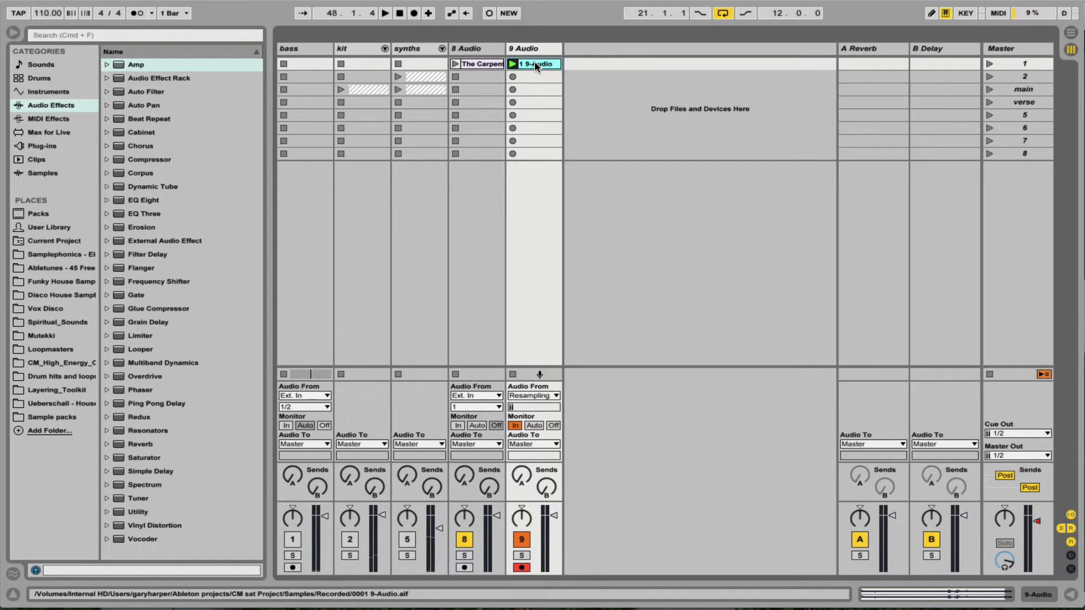
Set the 9 Audio track's monitoring to Auto, solo it, and open the recorded clip for a short audition.
left_click(534, 426)
left_click(525, 558)
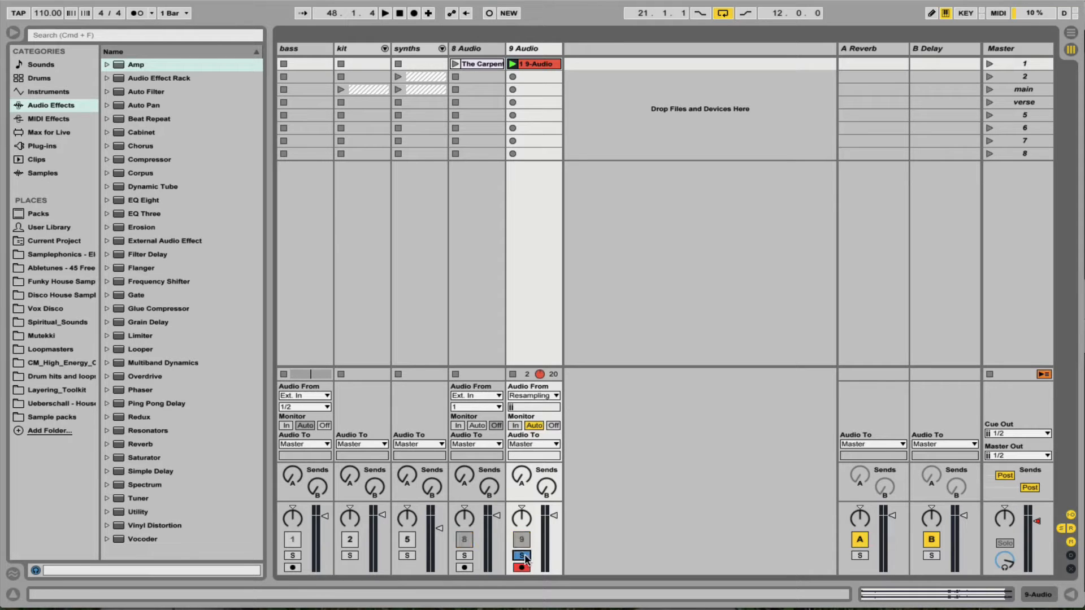
double_click(538, 63)
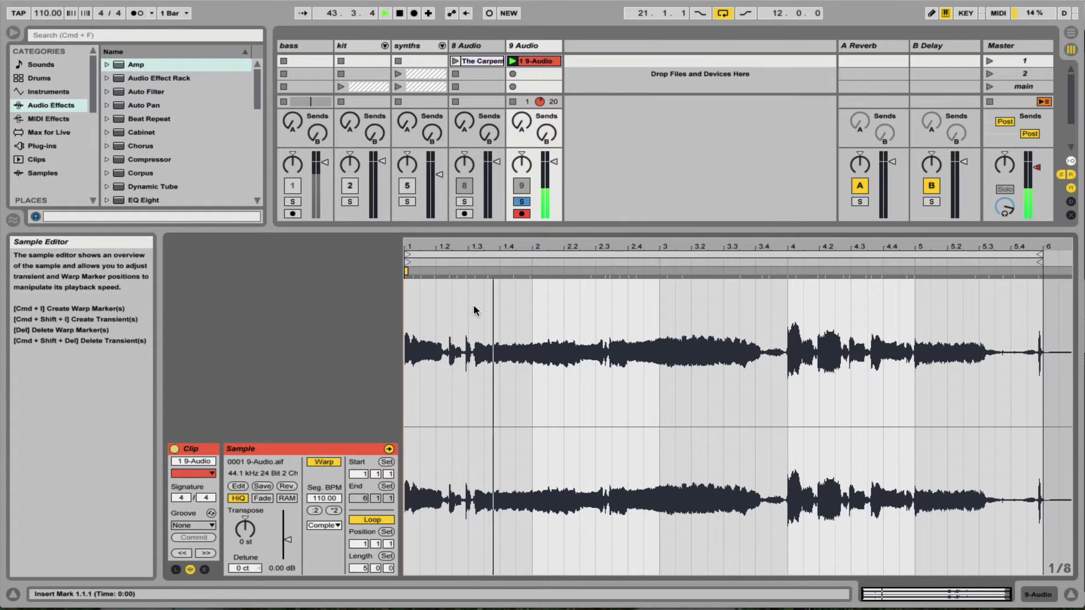
key("space")
Turn off warping for the recorded clip, play it back, and hide the clip details.
left_click(326, 459)
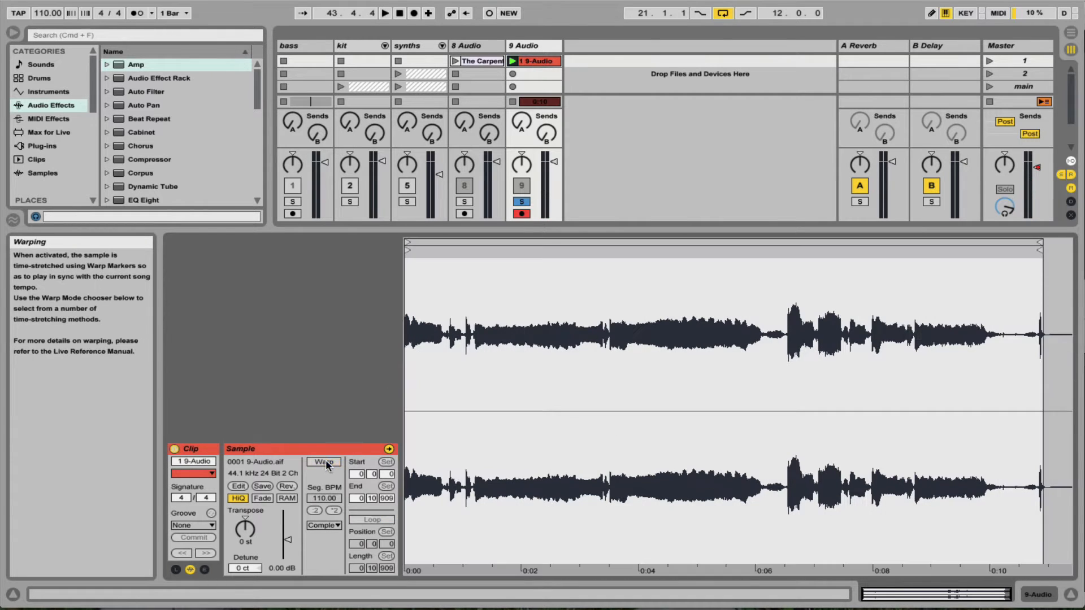
key("space")
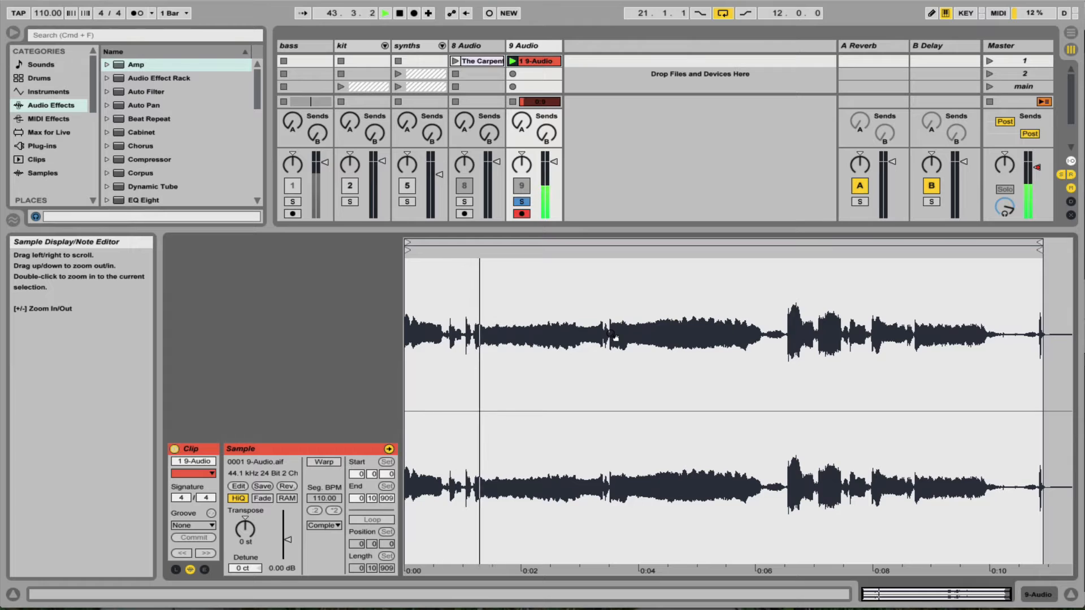
double_click(564, 232)
key("space")
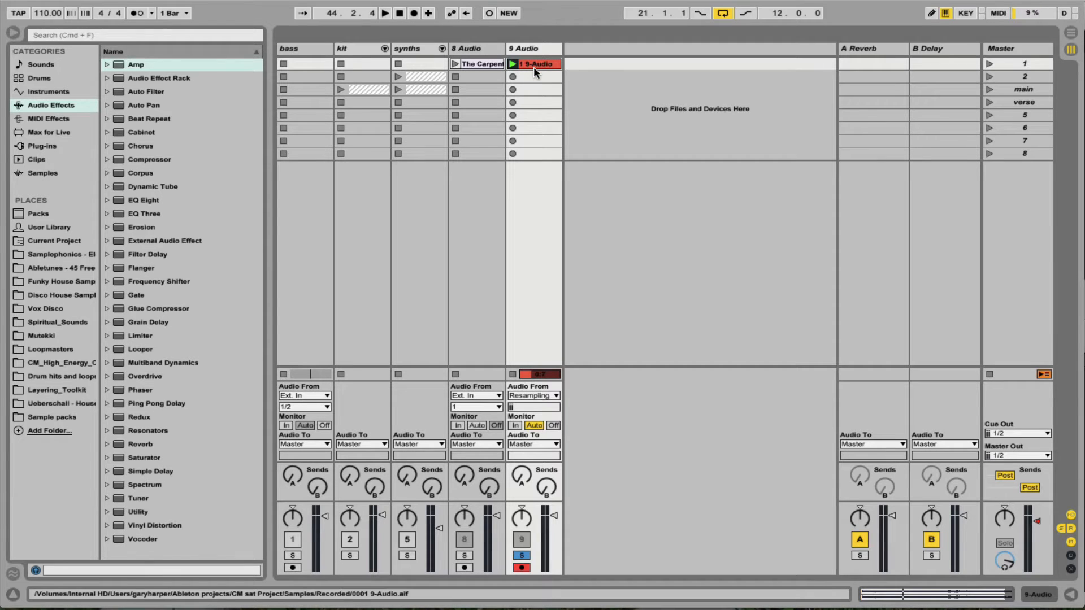
Insert a MIDI track after the 9 Audio track.
left_click(531, 45)
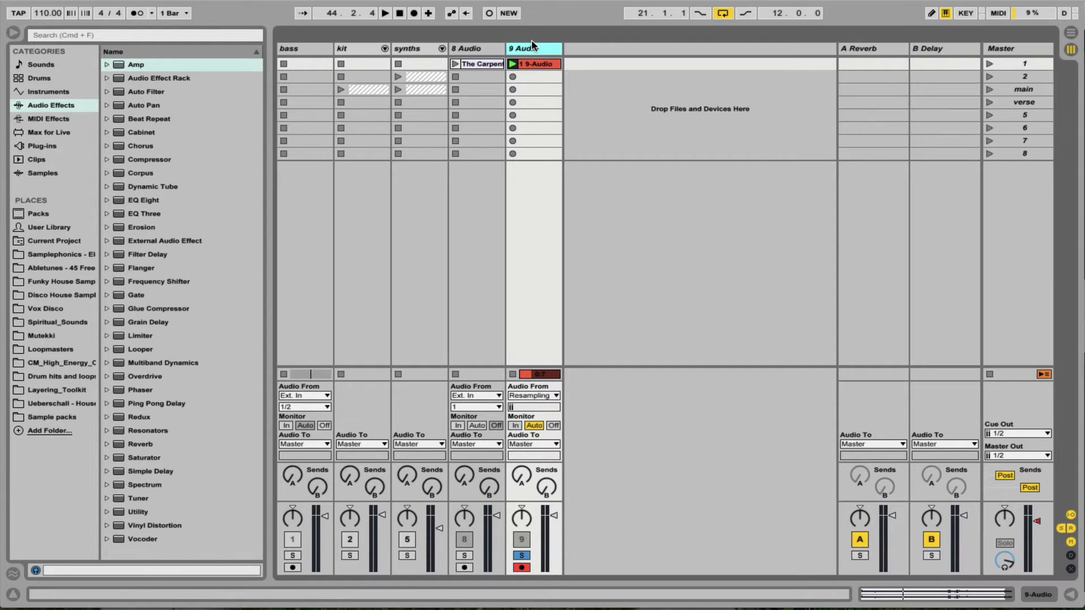
key("super+shift+t")
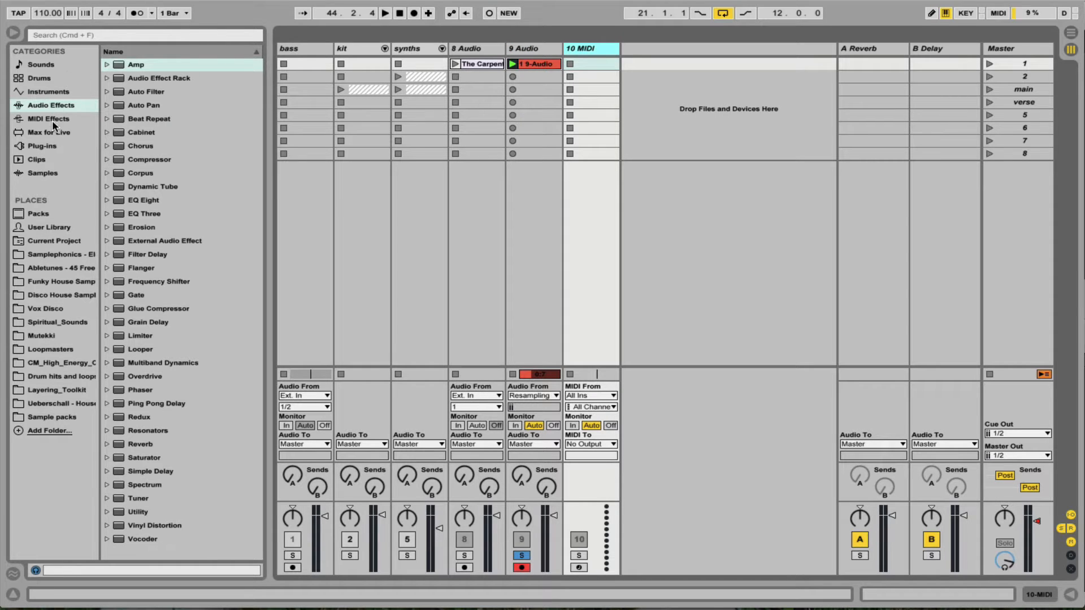
Load a Sampler onto the 10 MIDI track and use the recorded 9-Audio clip as its sample.
left_click(49, 94)
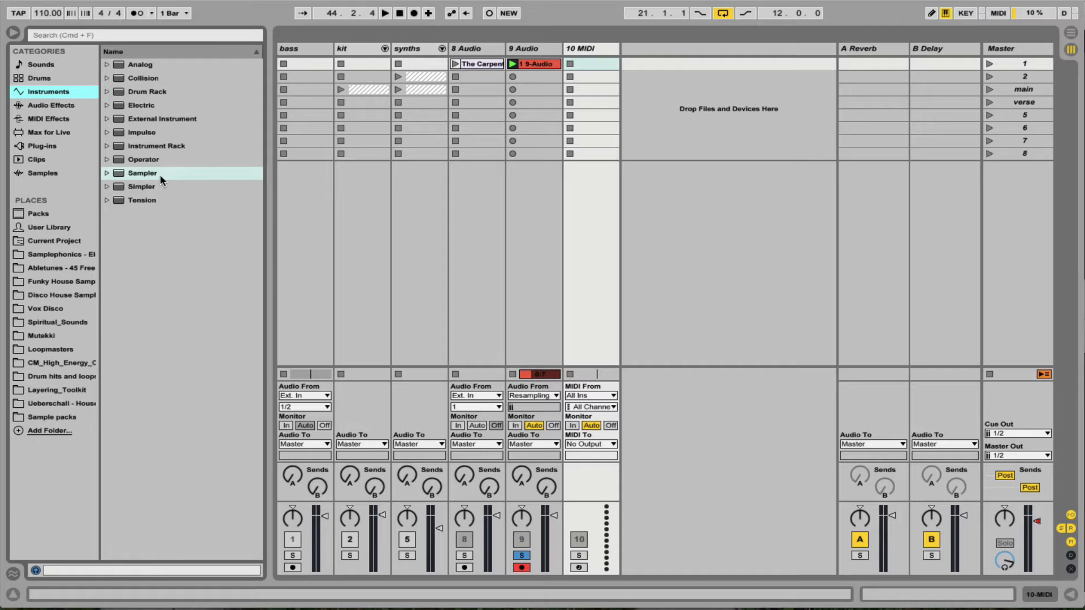
left_click_drag(136, 172, 586, 207)
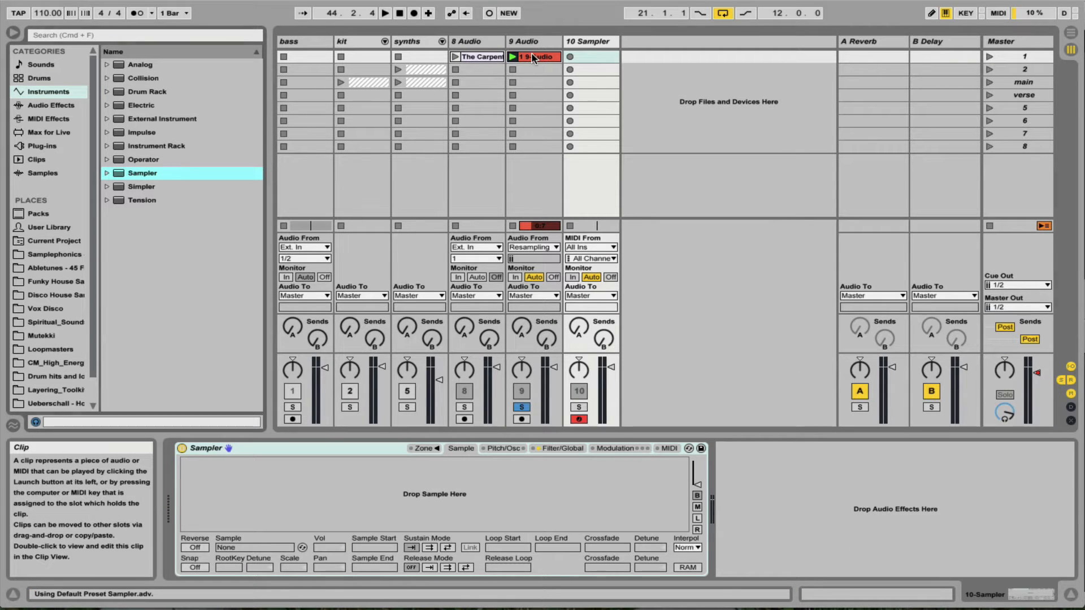
left_click_drag(533, 57, 425, 493)
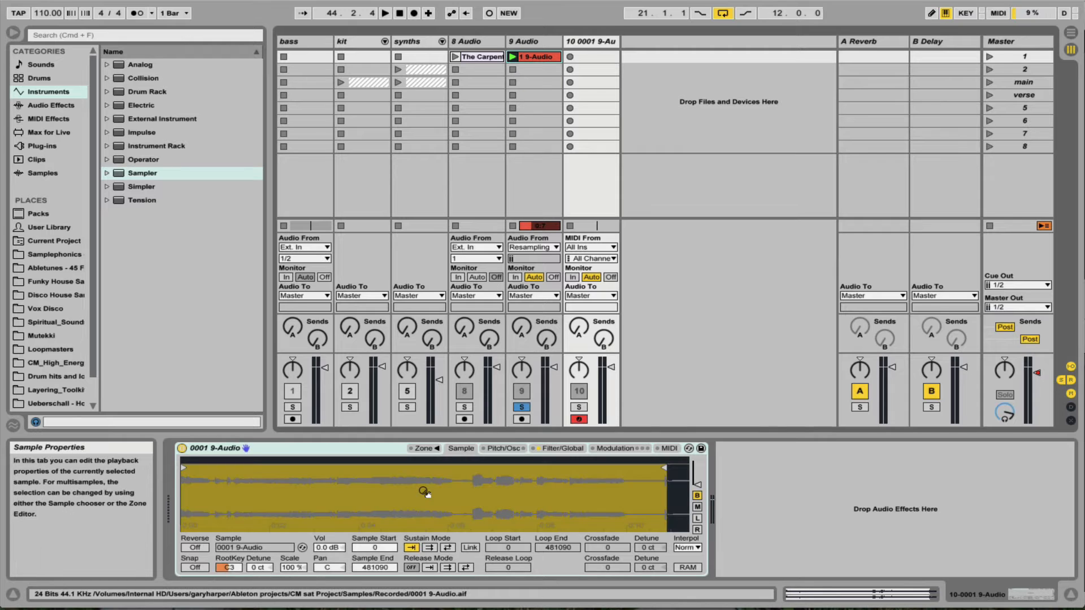
Delete the 8 Audio track and the 9 Audio track, keeping only the Sampler track for the vocal.
left_click(478, 42)
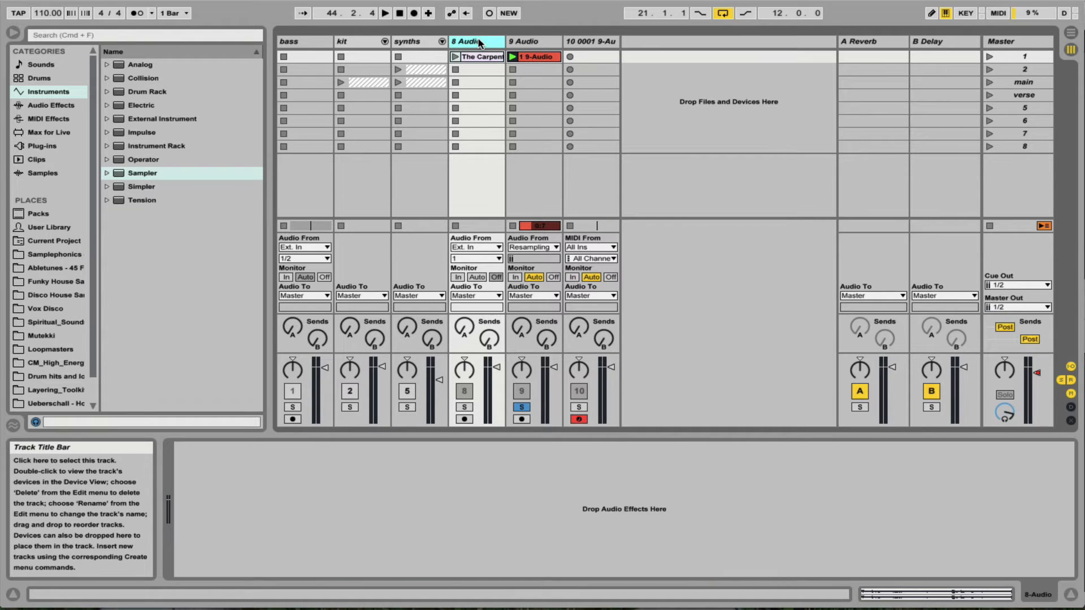
key("Delete")
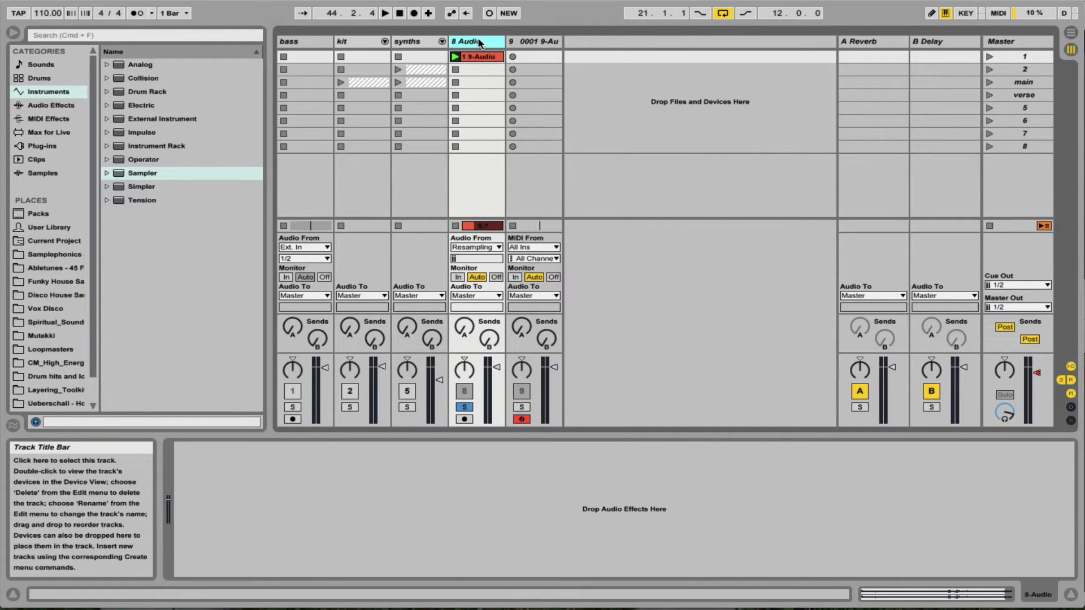
key("Delete")
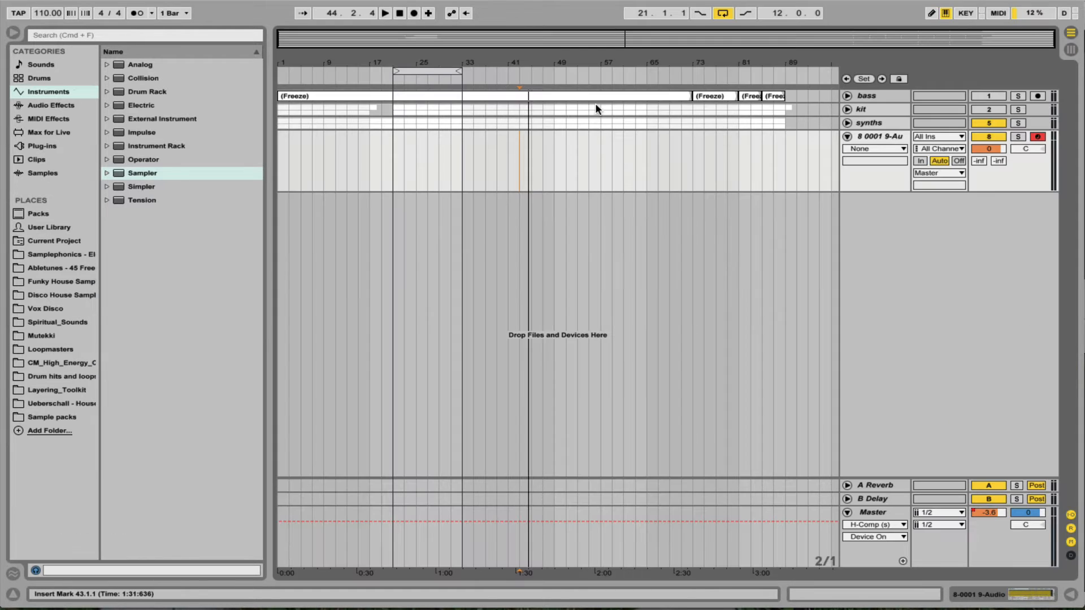
Set the arrangement loop to four bars starting at 17.1.1 and play the section briefly.
key("Tab")
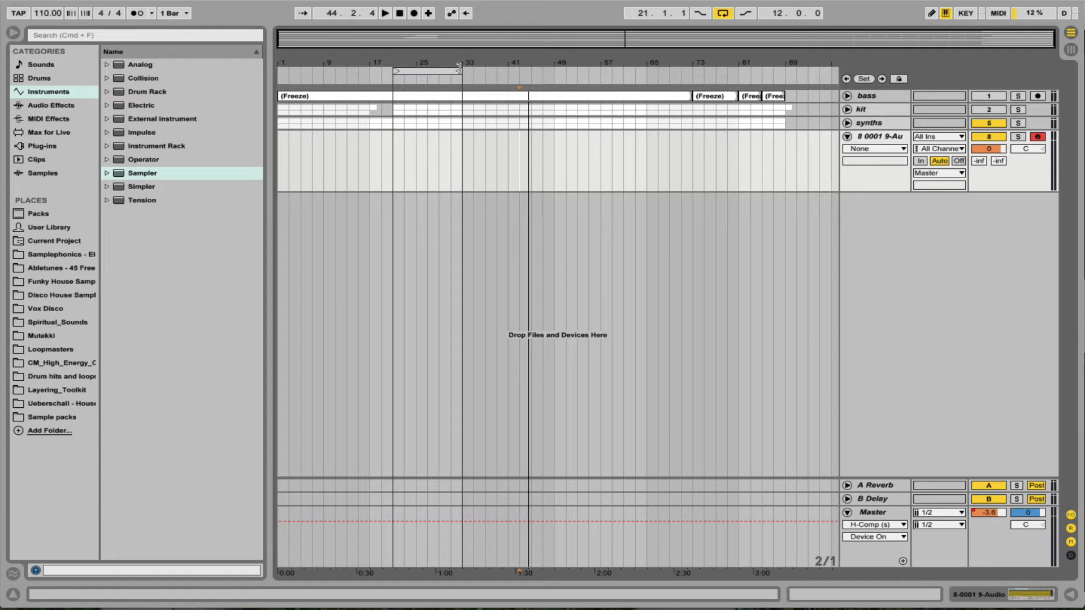
left_click_drag(461, 74, 385, 71)
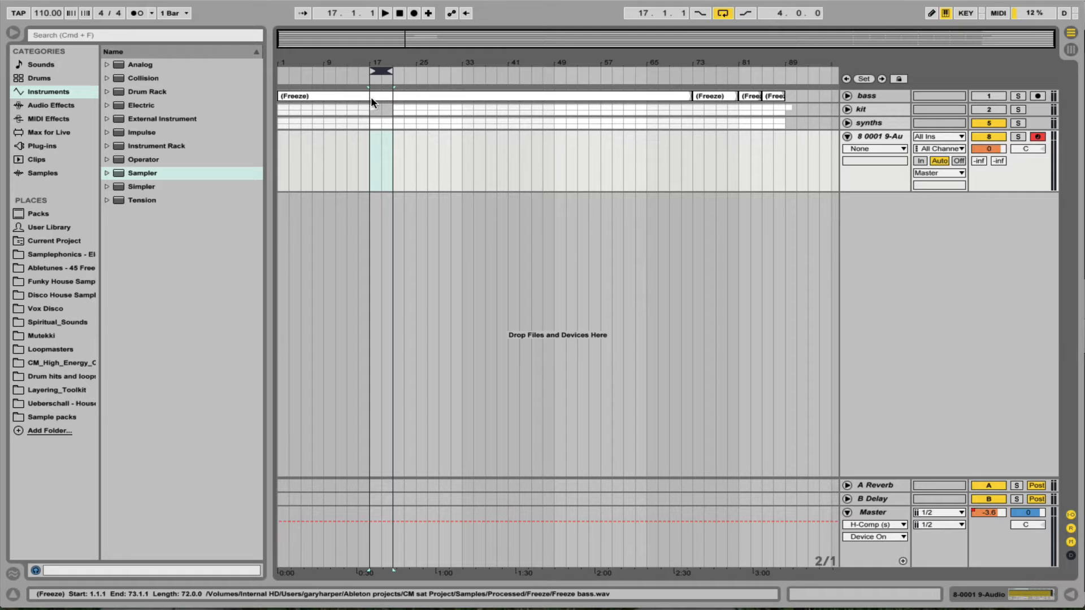
key("space")
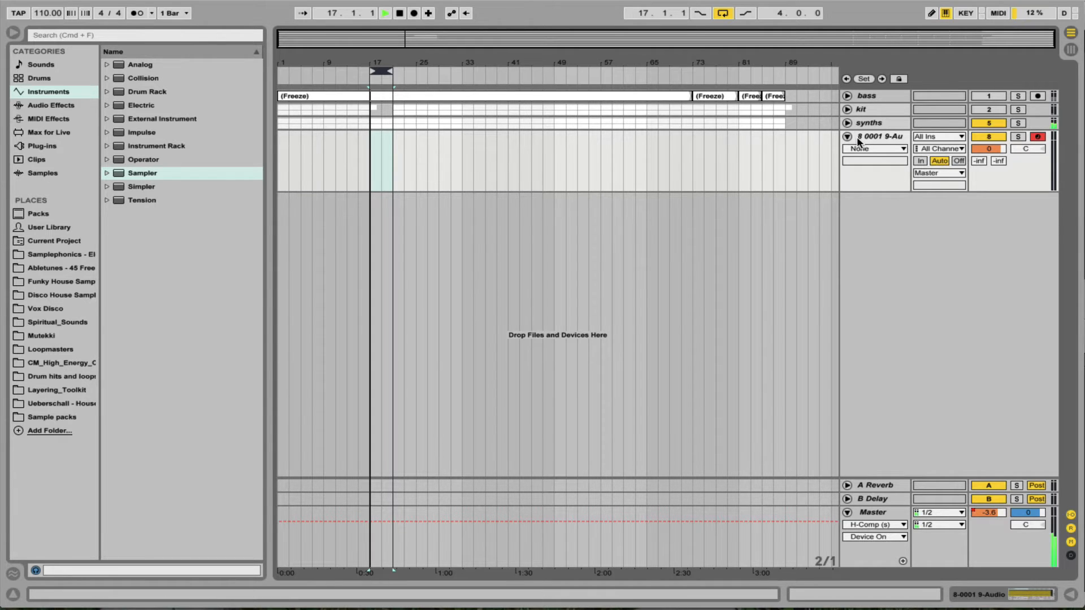
key("Tab")
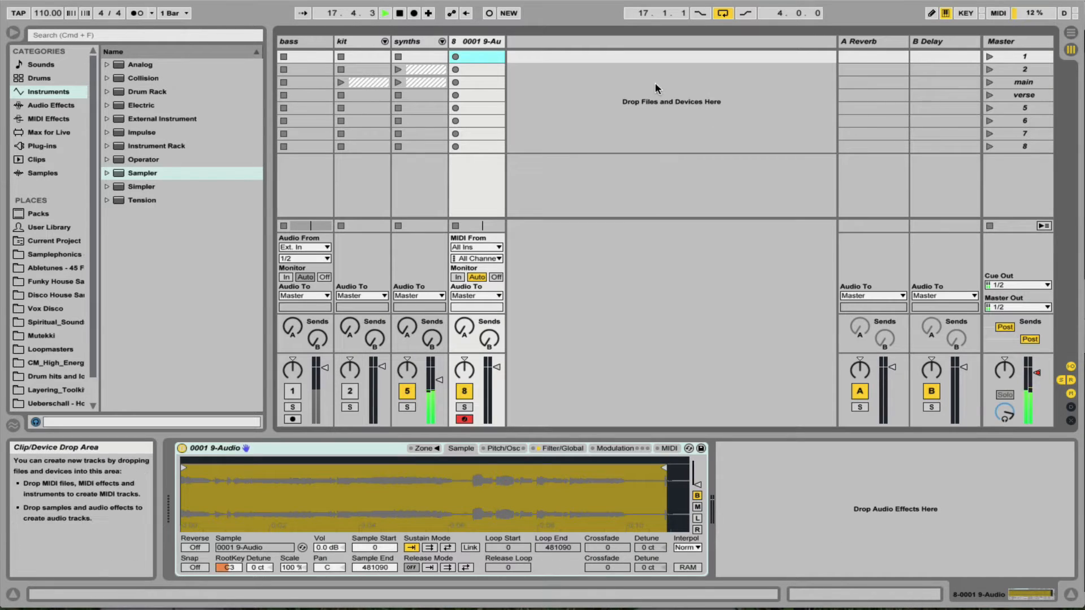
key("XF86AudioLowerVolume")
Create a four-bar MIDI clip in the Sampler track's first slot, with one C3 note spanning its full length.
double_click(485, 56)
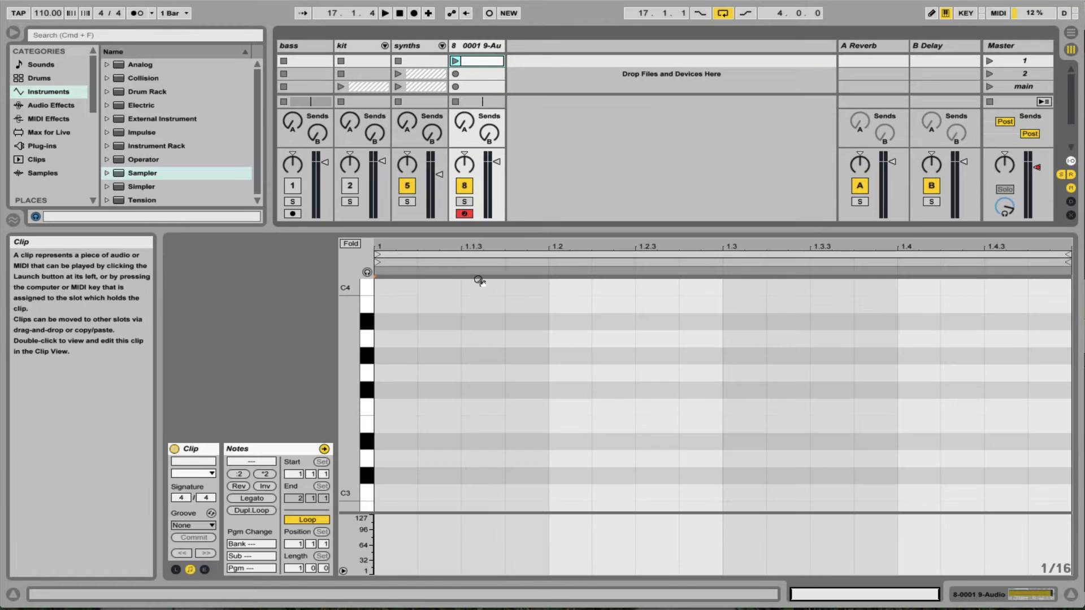
double_click(384, 490)
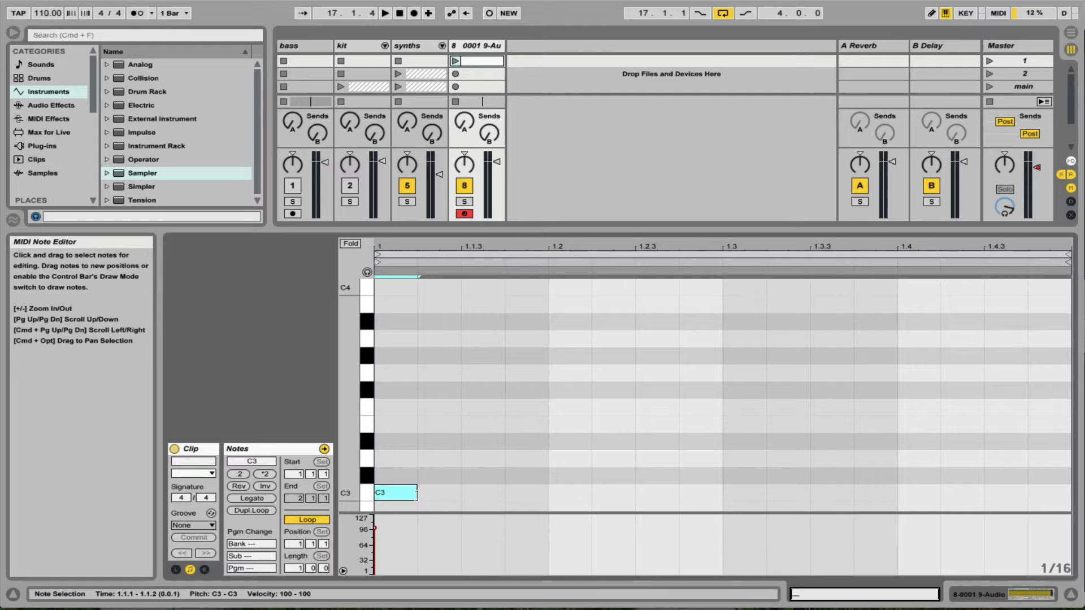
left_click_drag(294, 568, 293, 551)
left_click(379, 493)
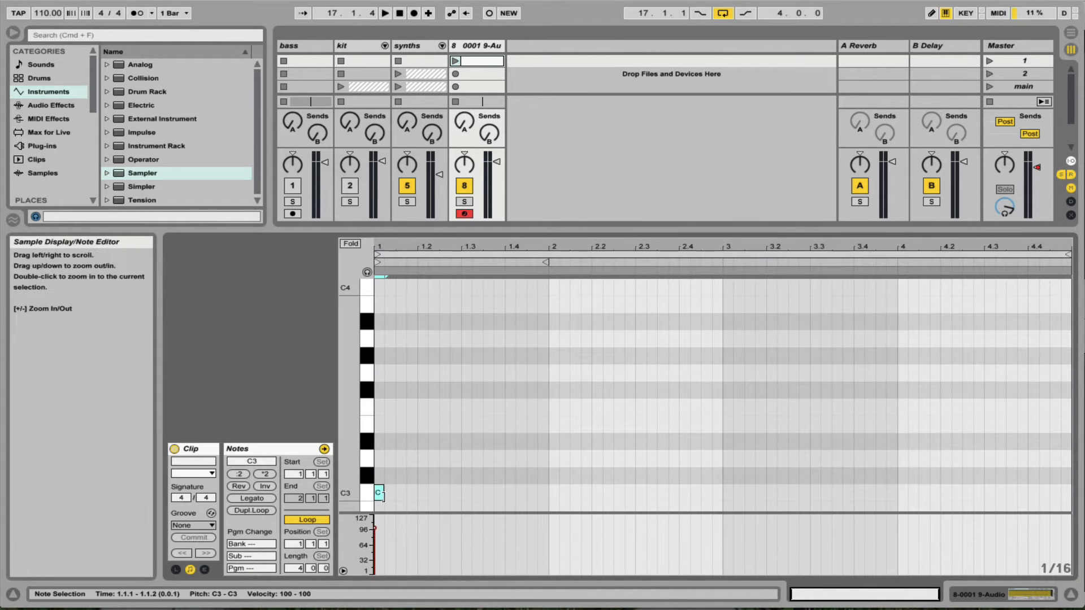
left_click_drag(383, 495, 1067, 543)
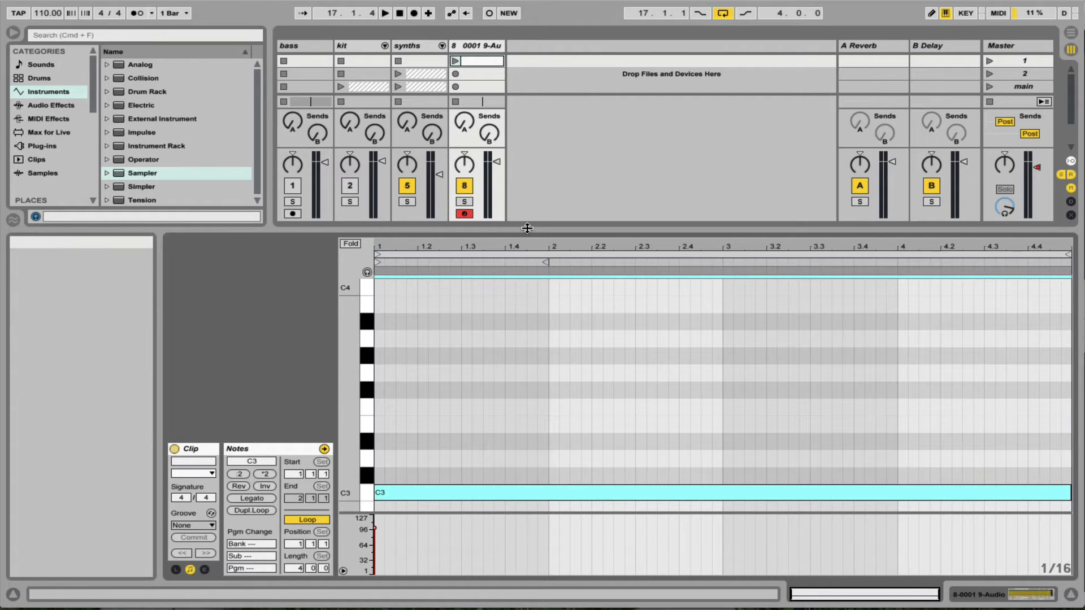
key("super+alt+l")
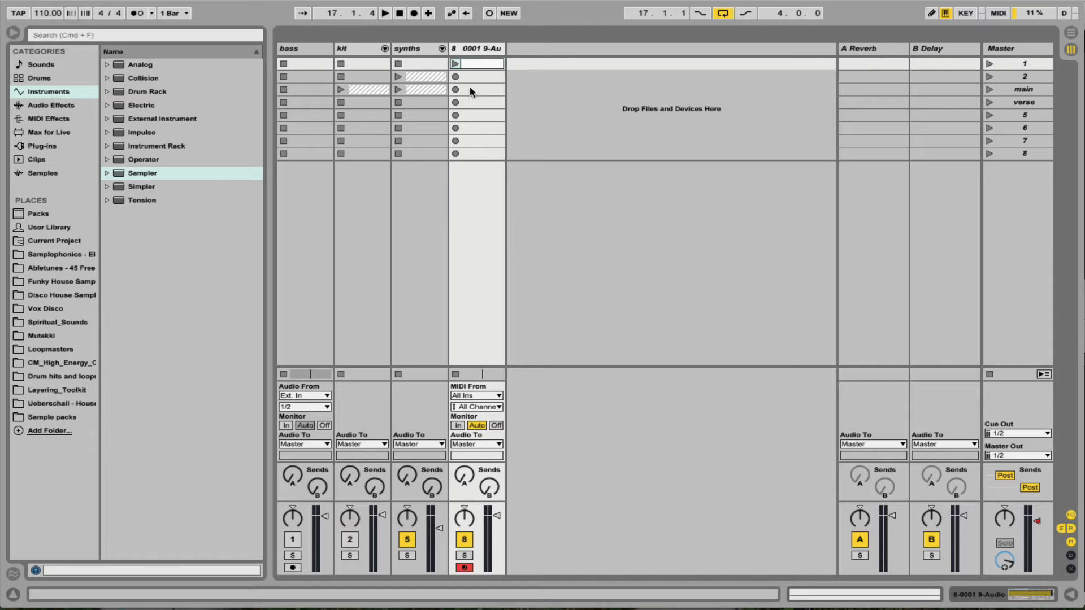
Launch the new MIDI clip and raise Sampler's global volume to about 0.56 dB.
left_click(456, 63)
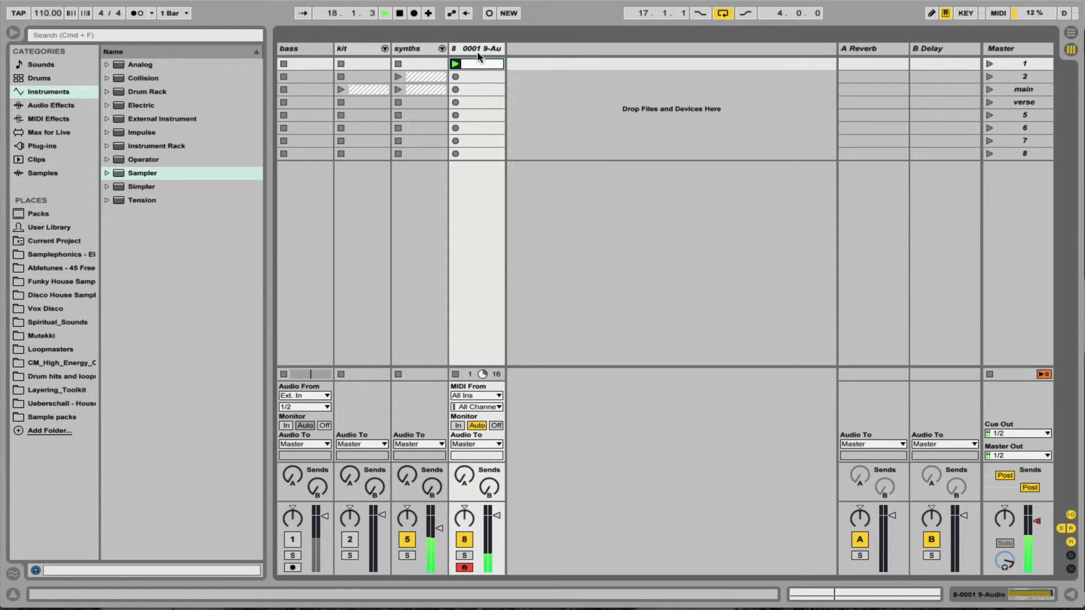
key("super+alt+l")
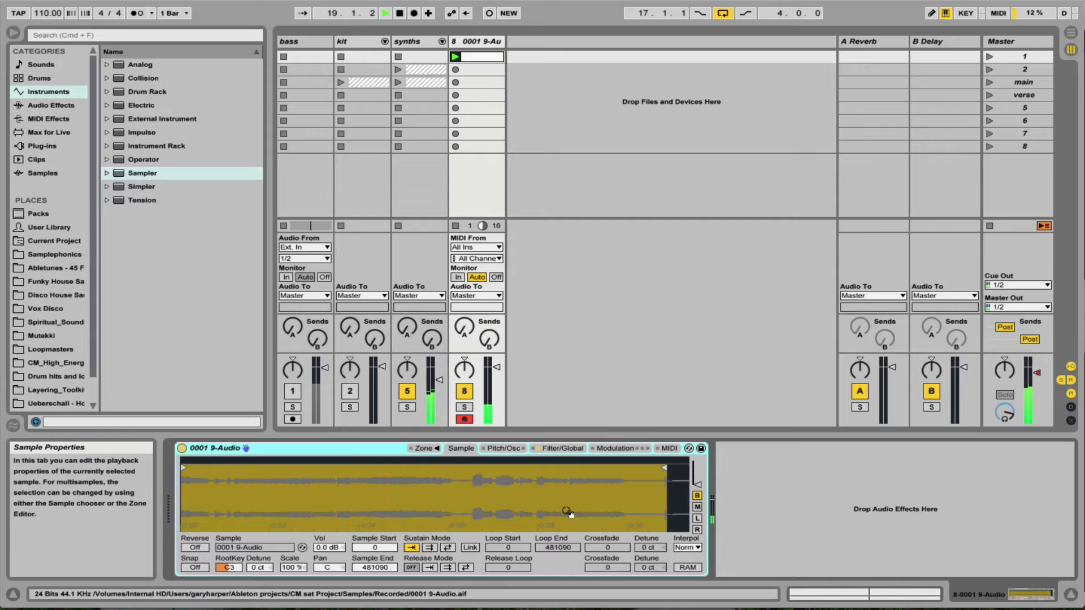
left_click(559, 449)
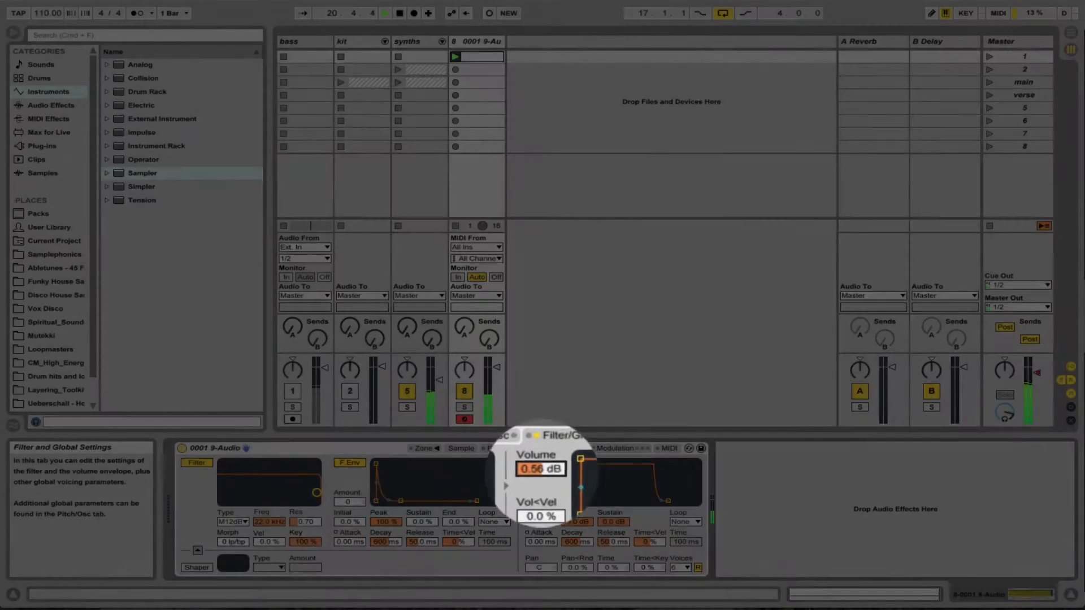
left_click_drag(542, 477, 541, 439)
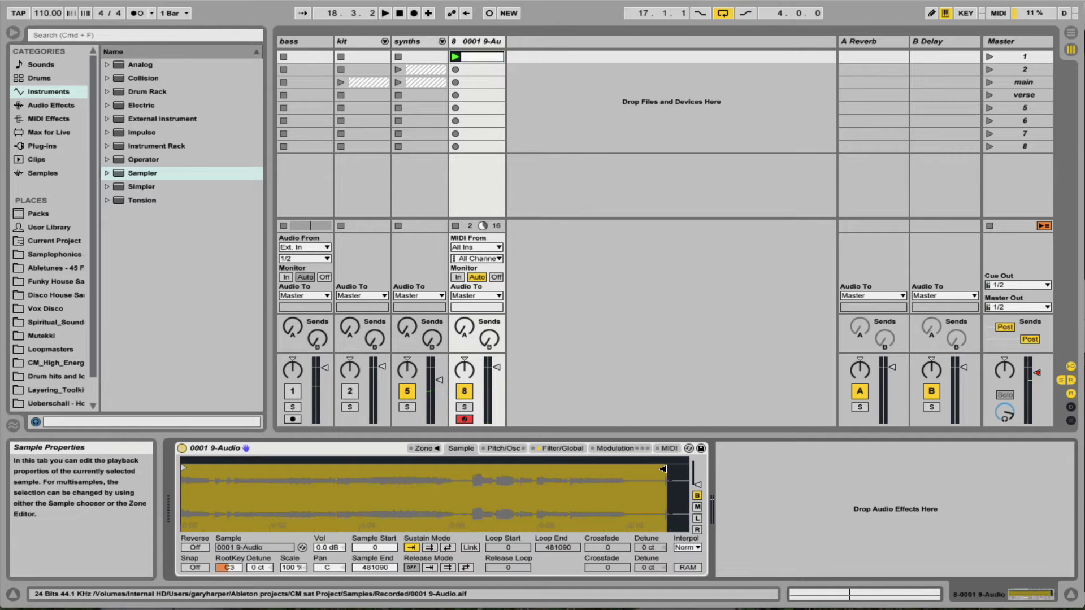
Enable Sampler's back-and-forth sustain loop and set it from 132542 to 147089, with the sample end at 147089.
left_click_drag(681, 470, 331, 470)
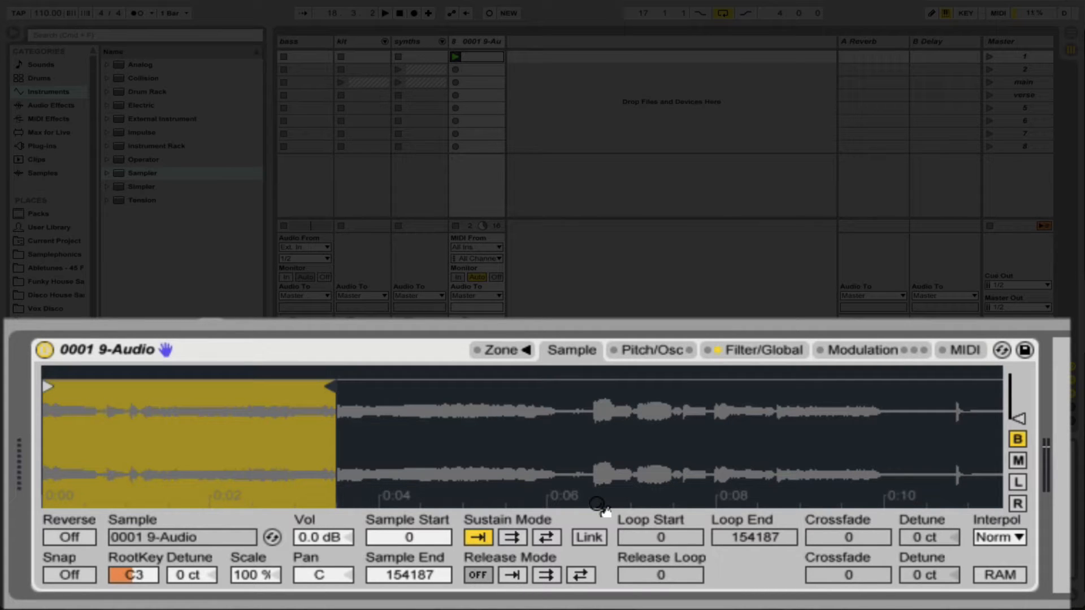
left_click(545, 538)
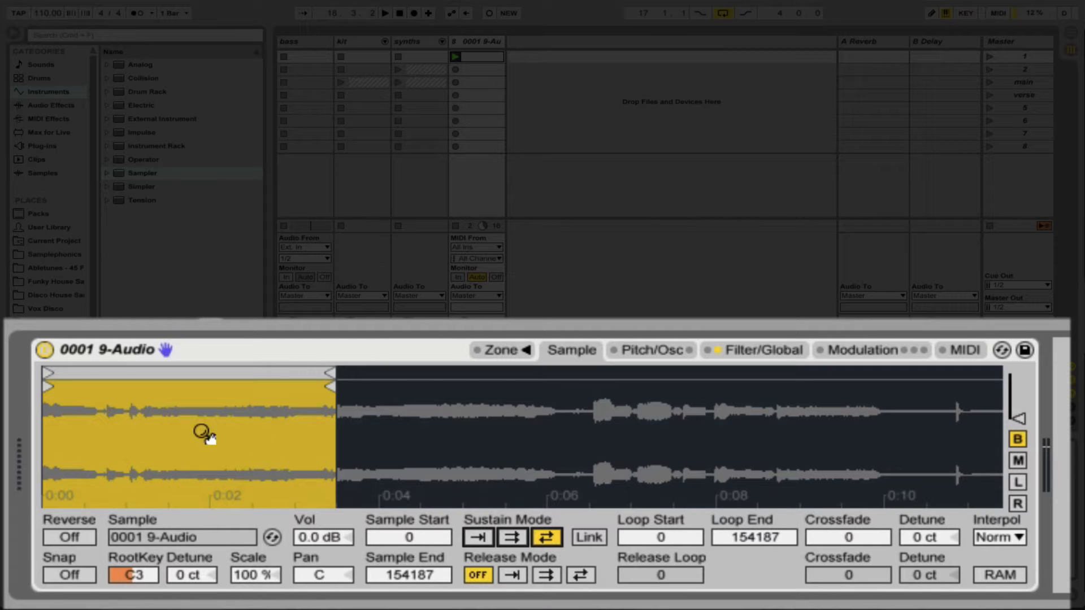
mouse_move(47, 373)
left_mouse_down()
mouse_move(362, 427)
mouse_move(647, 438)
left_mouse_up()
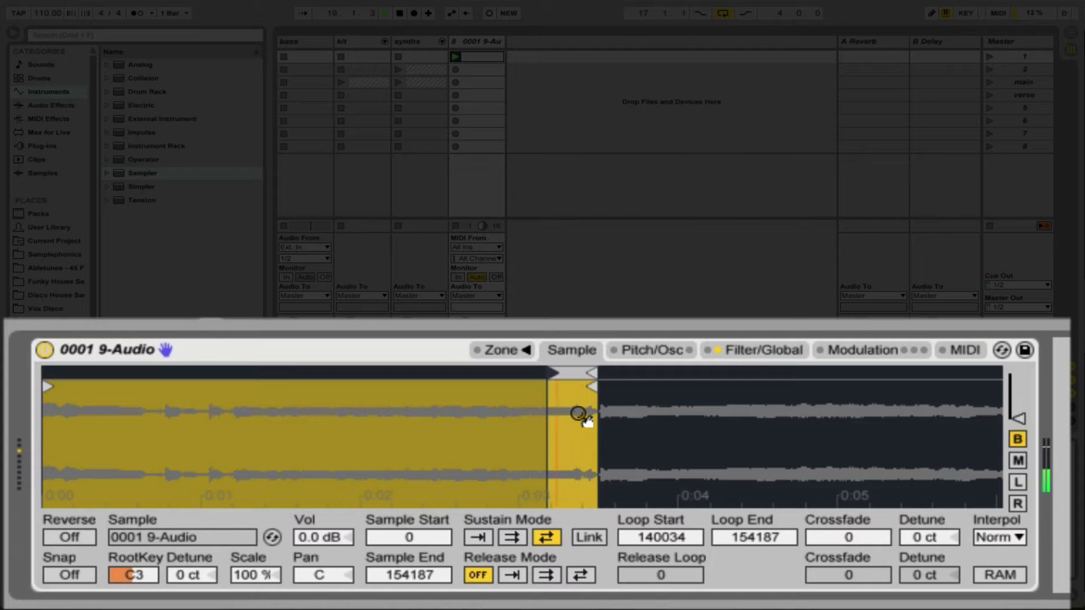
mouse_move(564, 373)
left_mouse_down()
mouse_move(585, 373)
mouse_move(582, 385)
mouse_move(553, 368)
mouse_move(562, 389)
mouse_move(509, 373)
mouse_move(526, 373)
left_mouse_up()
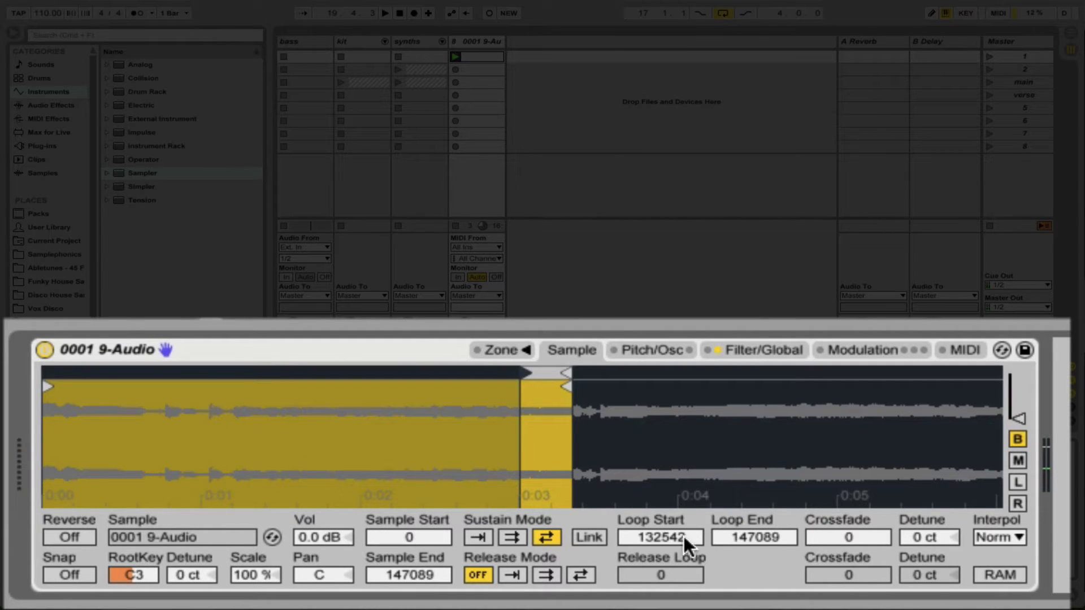
Set the sustain loop's crossfade to 1907 and audition the looped vocal.
left_click(819, 537)
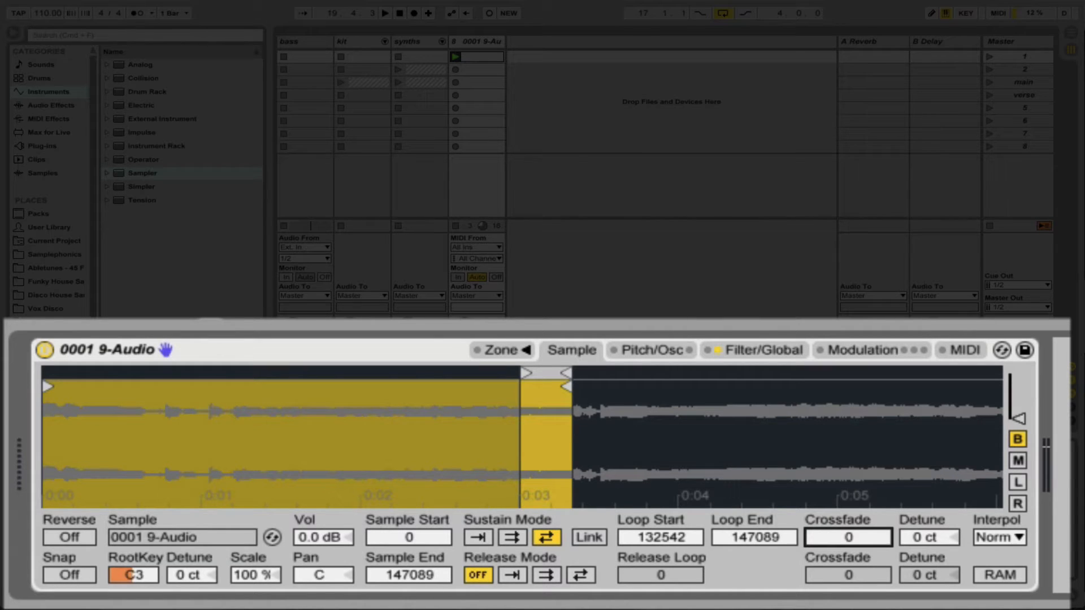
left_click_drag(819, 537, 819, 529)
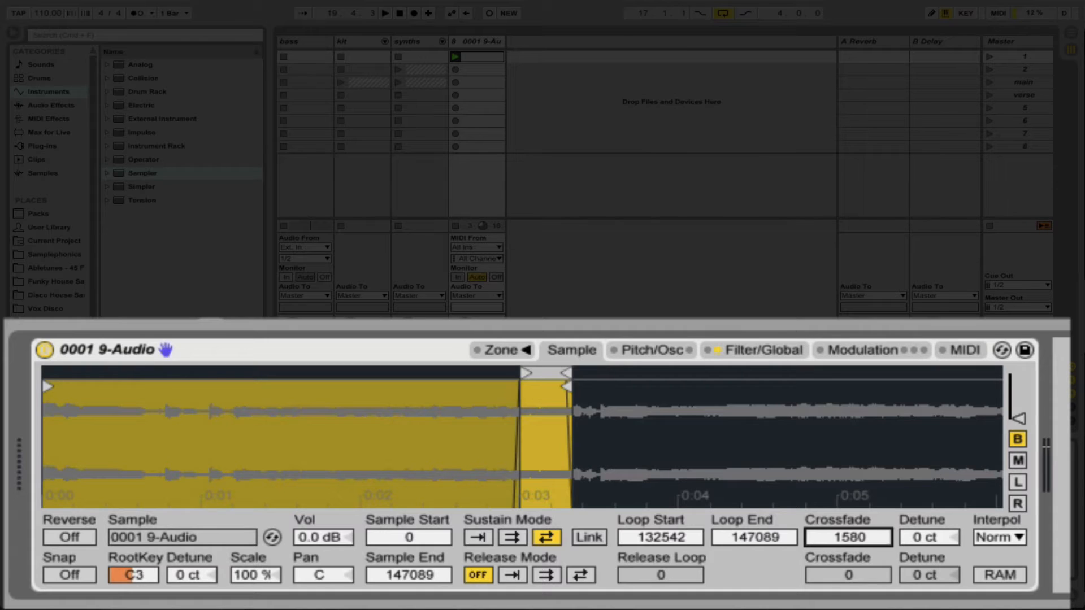
key("space")
mouse_move(848, 538)
left_mouse_down()
mouse_move(848, 499)
mouse_move(848, 535)
left_mouse_up()
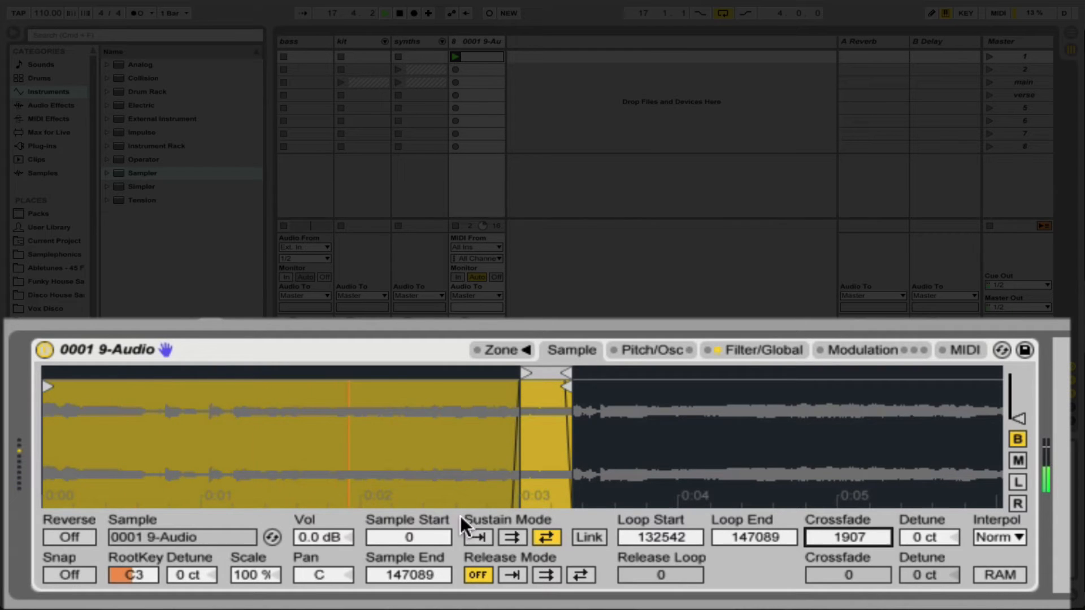
mouse_move(87, 411)
left_mouse_down()
mouse_move(87, 452)
mouse_move(89, 411)
left_mouse_up()
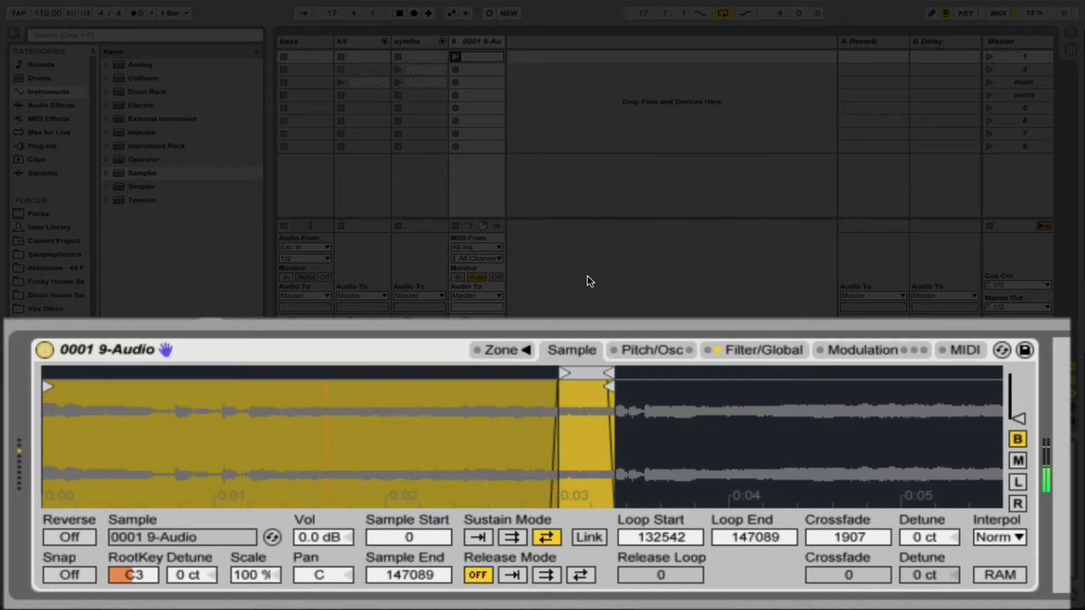
key("space")
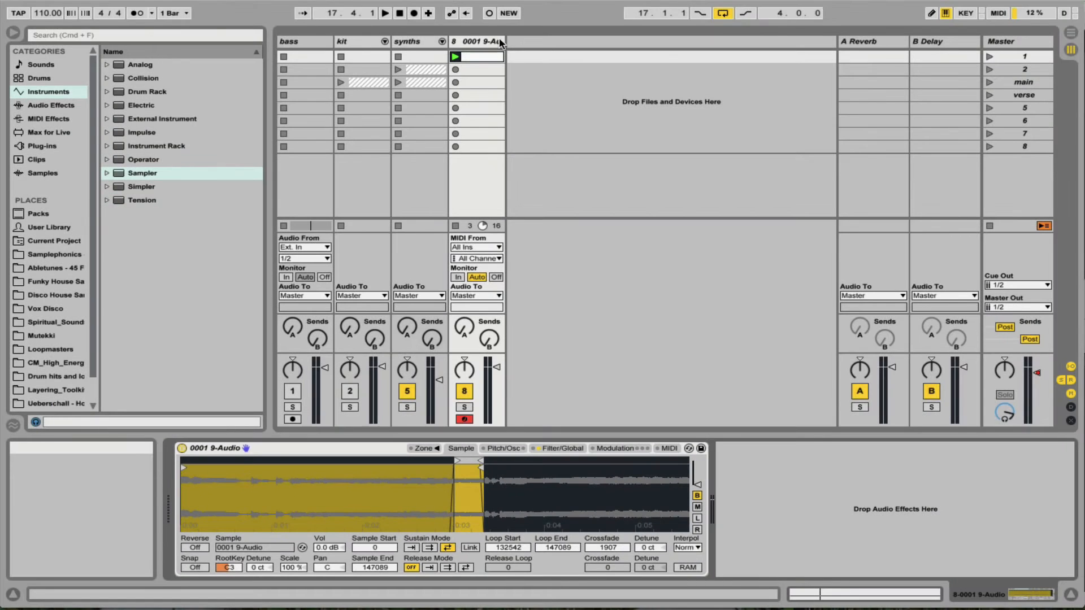
Rename the Sampler track VOX 1 and duplicate it.
left_click(484, 44)
key("super+r")
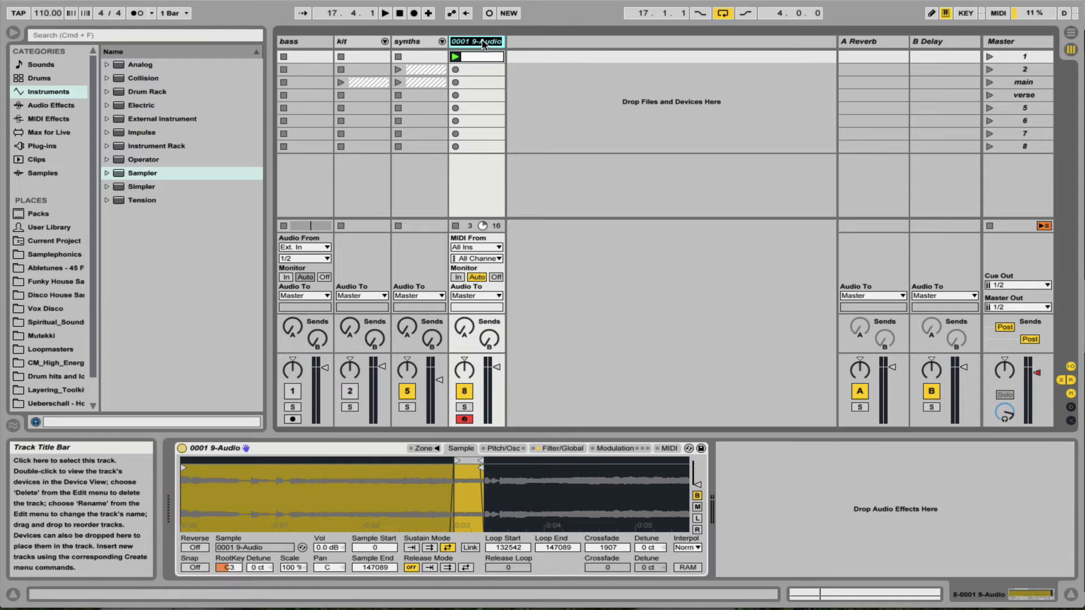
type("VOX 1")
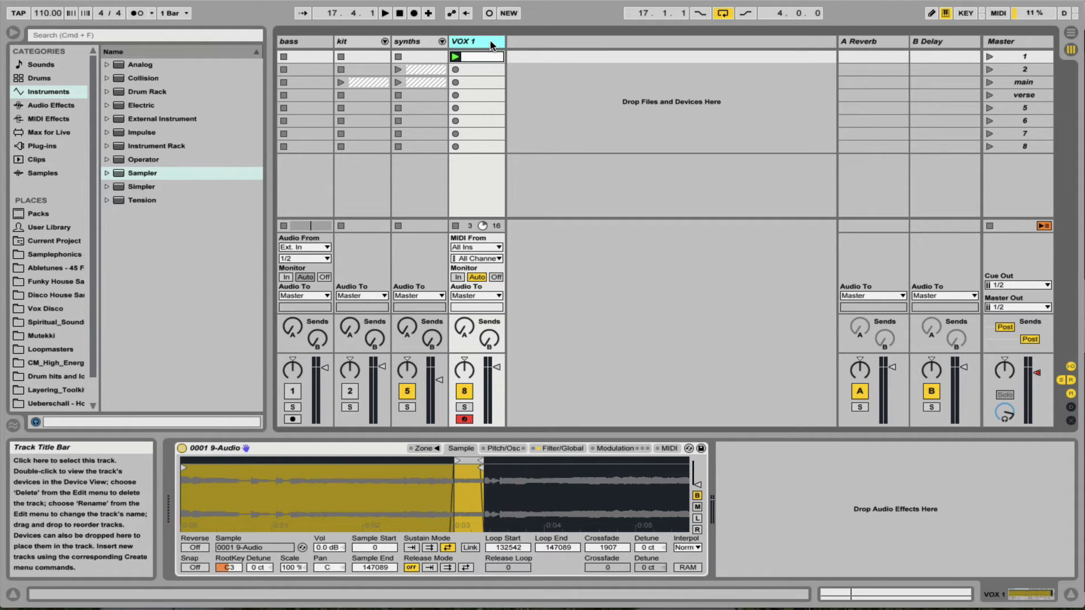
key("super+d")
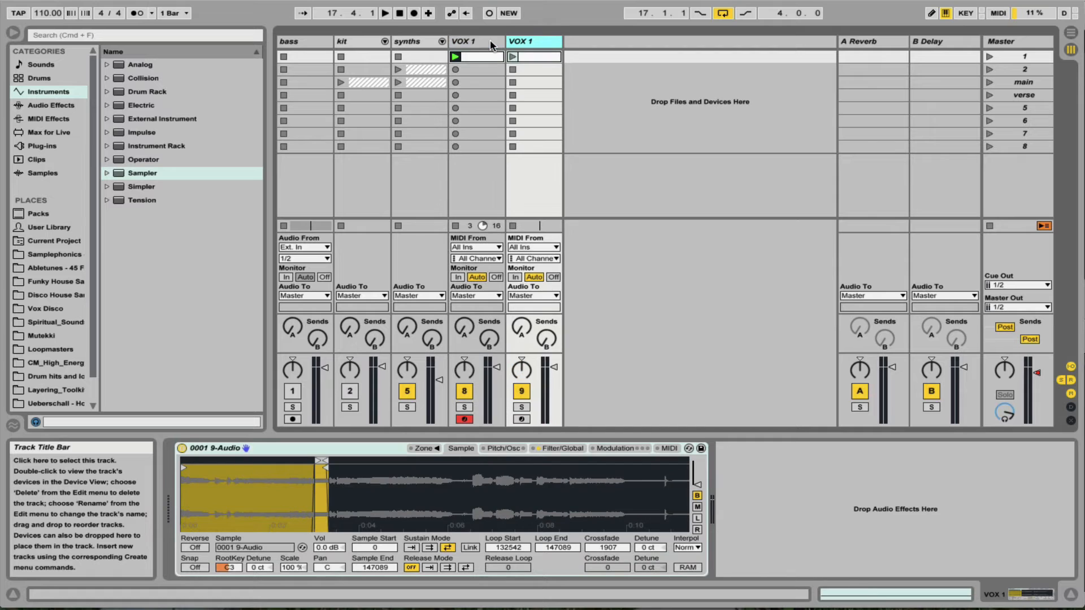
Mute the original VOX 1 track, then play the duplicate's clip while moving its sample start to 129606.
left_click(528, 56)
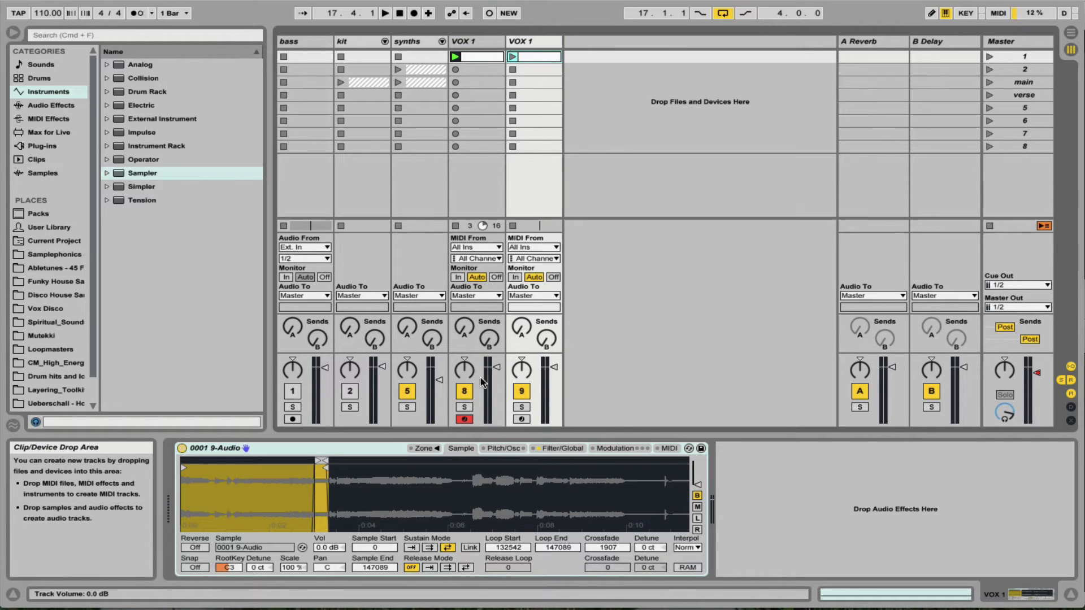
left_click(465, 394)
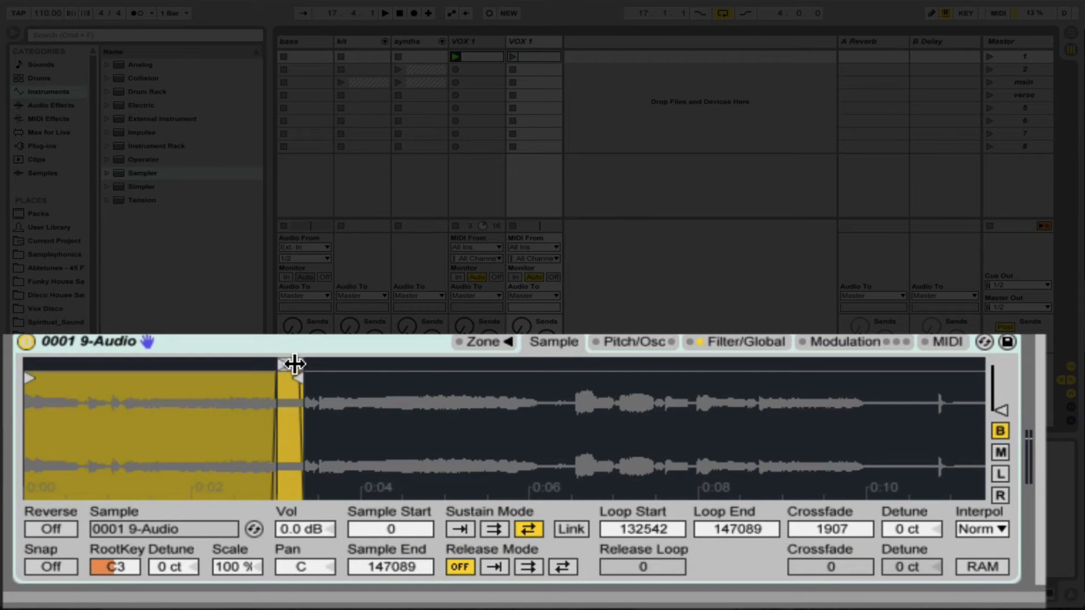
left_click(513, 57)
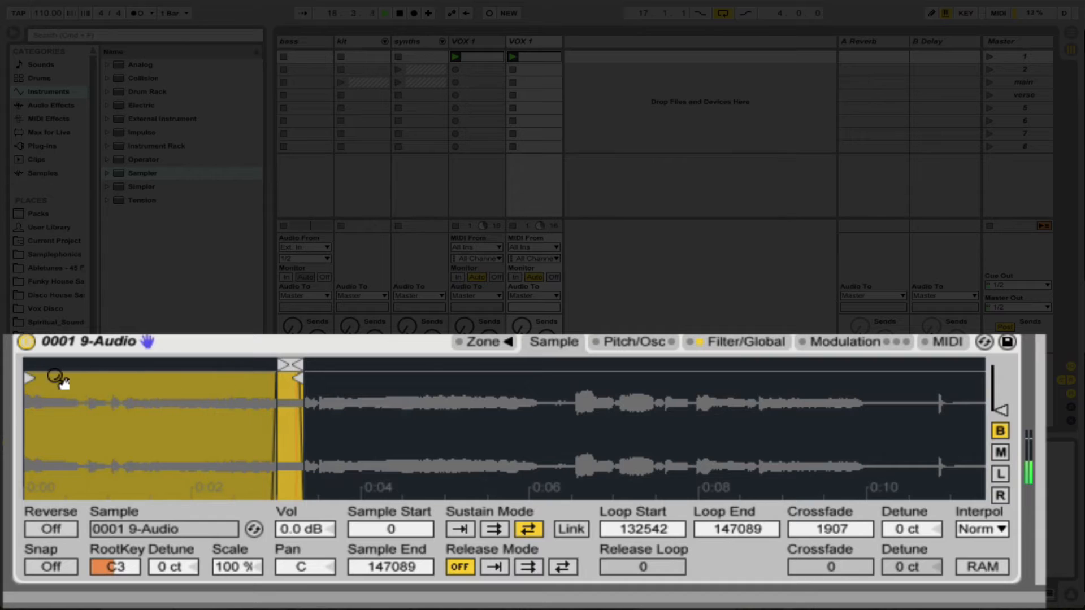
left_click_drag(30, 377, 278, 432)
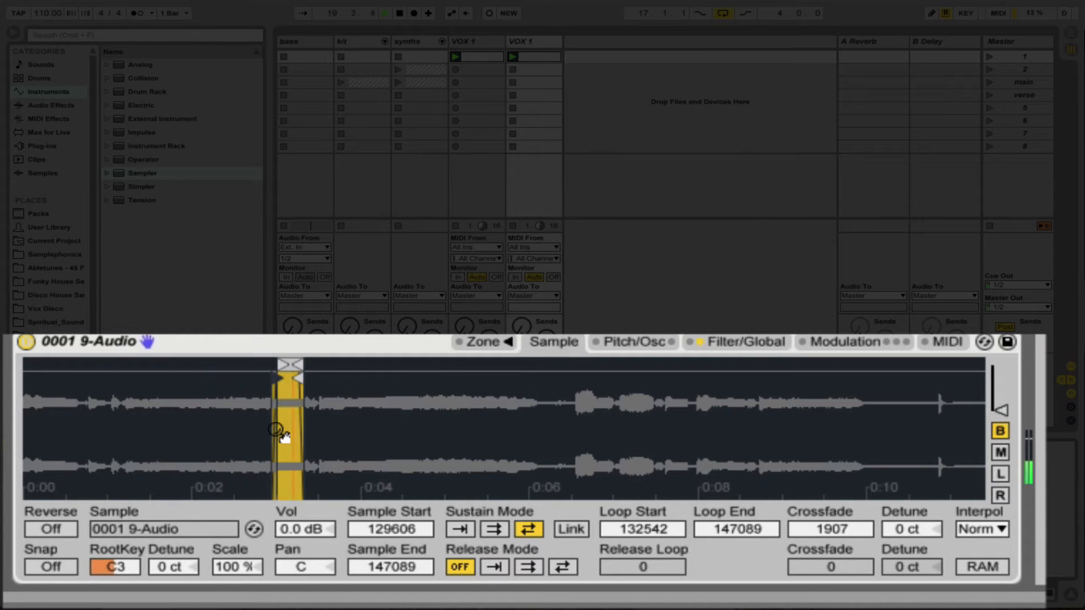
Extend the duplicate VOX 1 Sampler's sample and loop ends to 252509, with loop start at 221181 and sample start at 150462.
left_click_drag(295, 377, 503, 379)
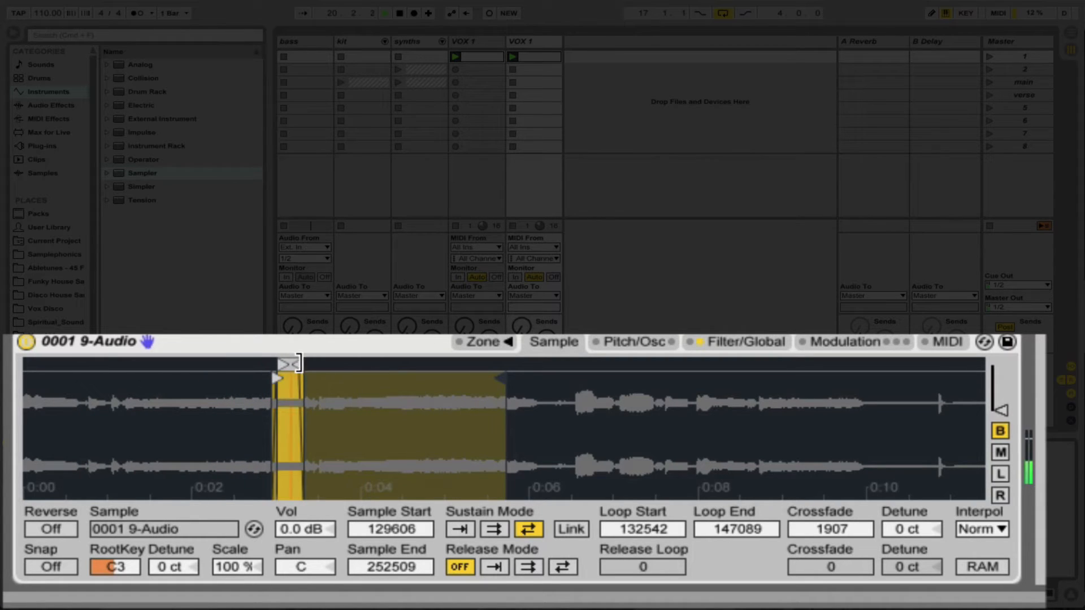
mouse_move(298, 363)
left_mouse_down()
mouse_move(419, 363)
mouse_move(524, 387)
left_mouse_up()
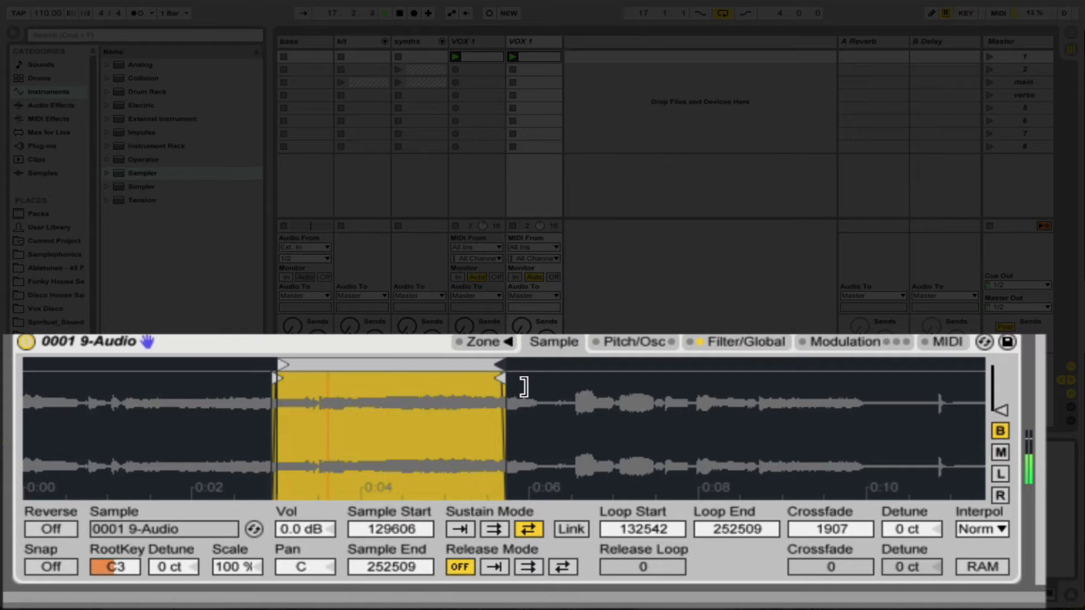
left_click_drag(281, 365, 404, 390)
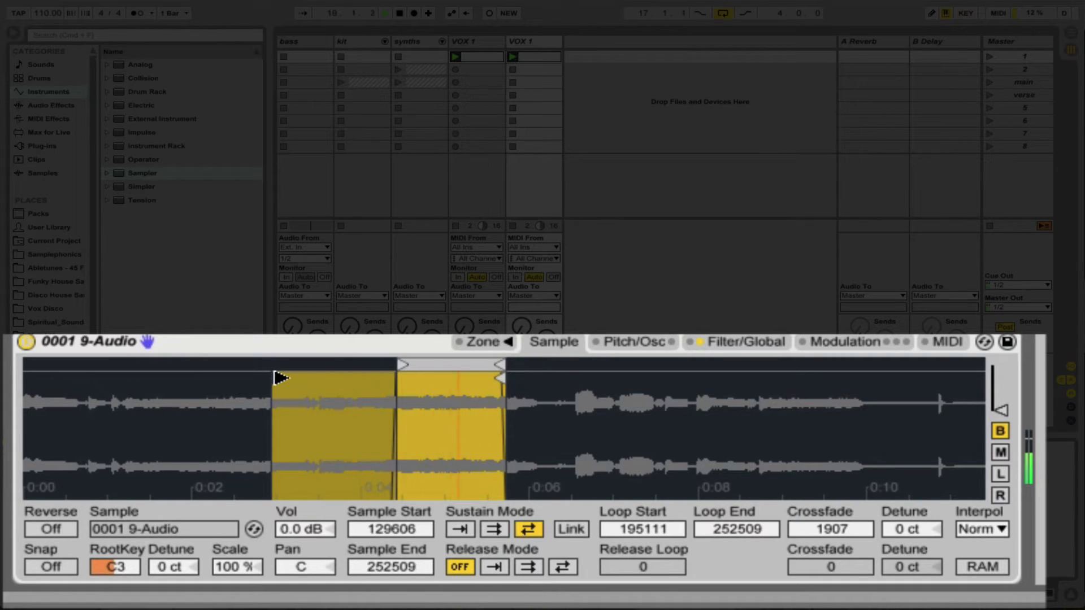
left_click_drag(281, 378, 315, 378)
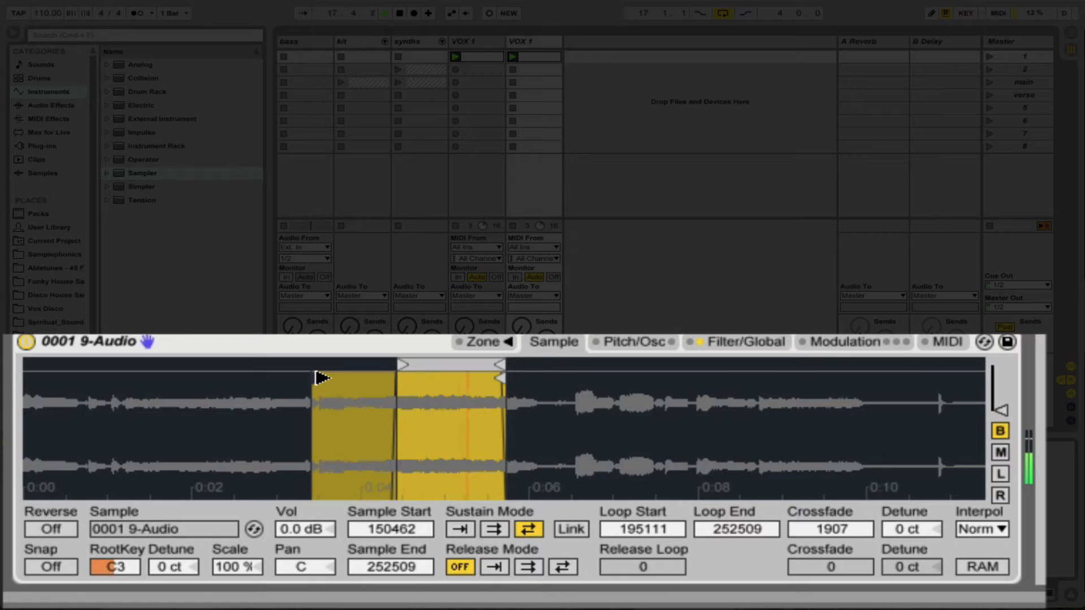
left_click_drag(400, 366, 453, 370)
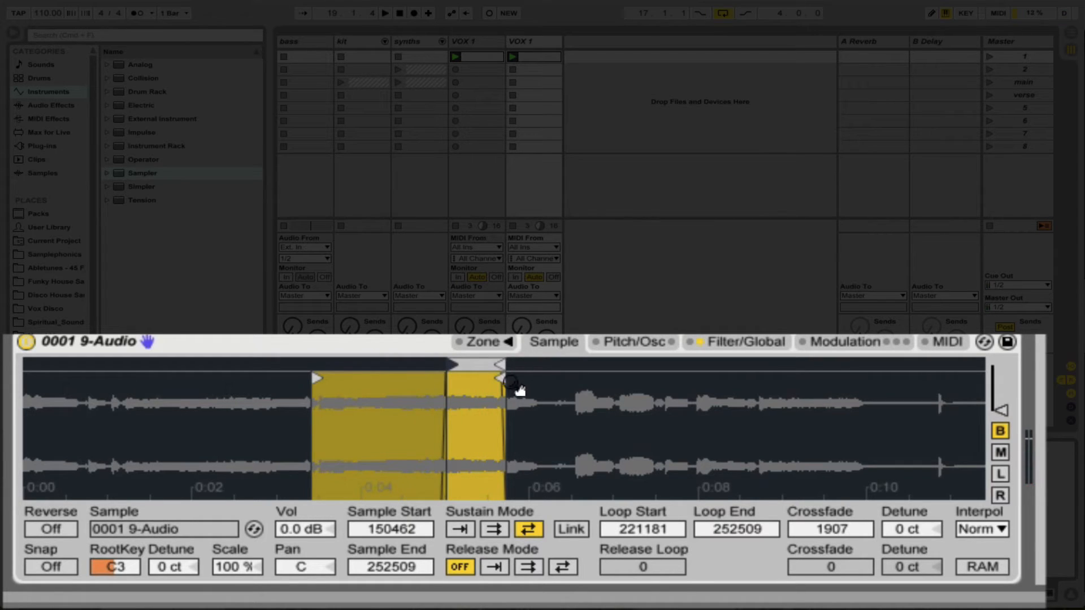
Set the duplicate's sustain loop crossfade to 17594 and fine-tune its sample start to 151088.
mouse_move(831, 528)
left_mouse_down()
mouse_move(831, 503)
mouse_move(831, 527)
left_mouse_up()
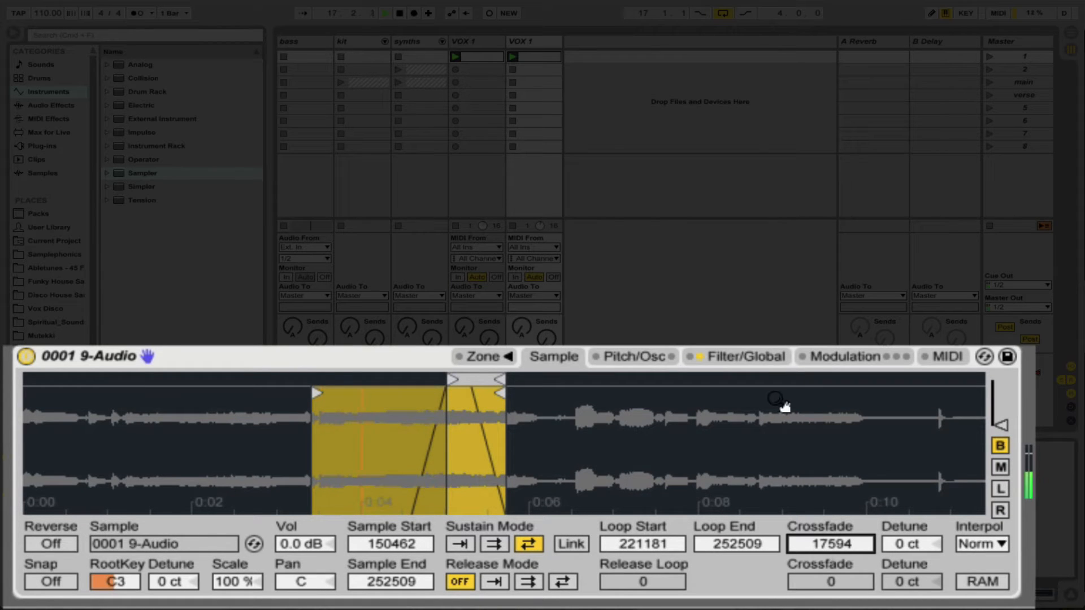
mouse_move(364, 436)
left_mouse_down()
mouse_move(366, 502)
mouse_move(335, 495)
left_mouse_up()
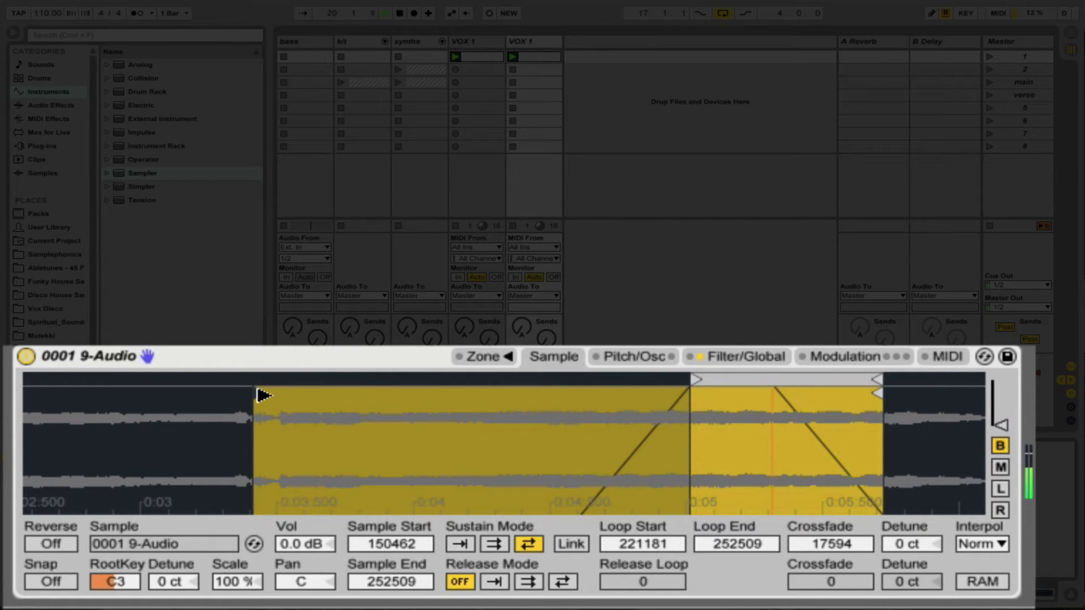
left_click_drag(258, 394, 263, 396)
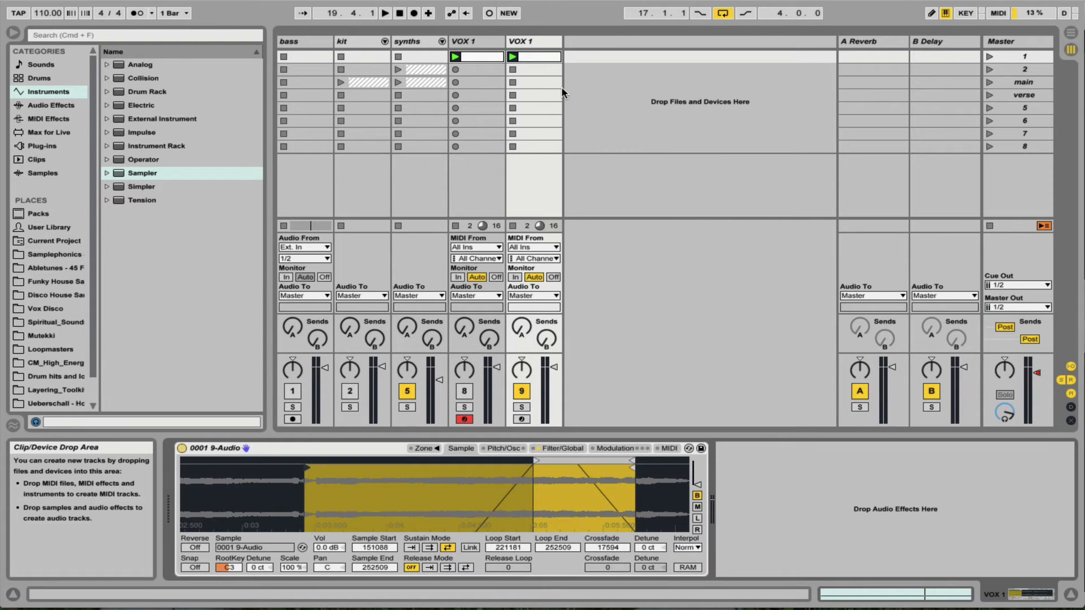
Copy the session clips into the arrangement, placing the original VOX 1 clip at bar 17 and the duplicate track's clip at bar 21.
key("Tab")
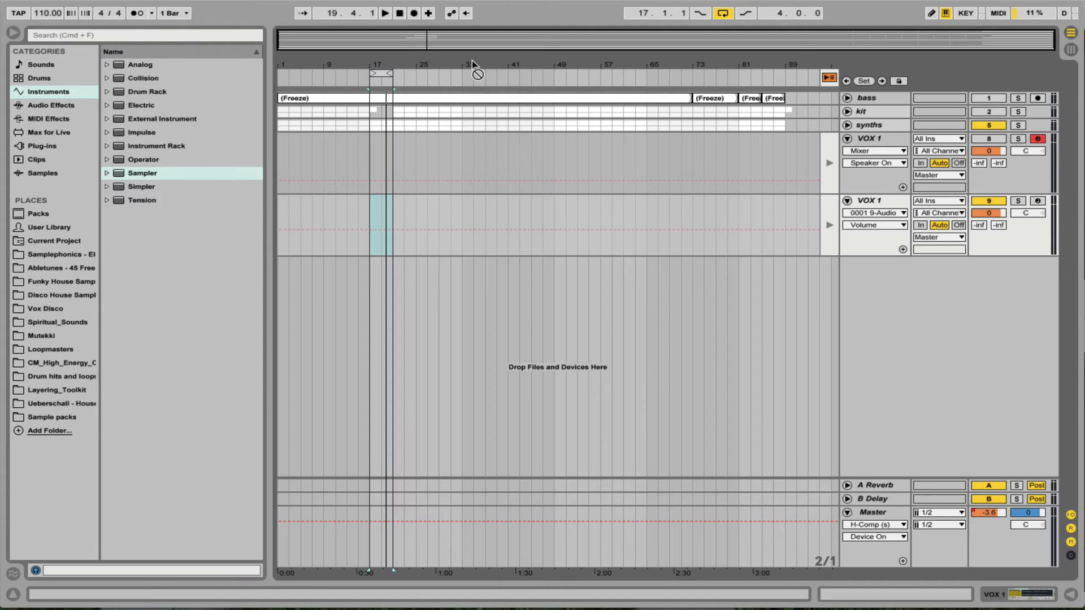
left_click_drag(472, 60, 373, 154)
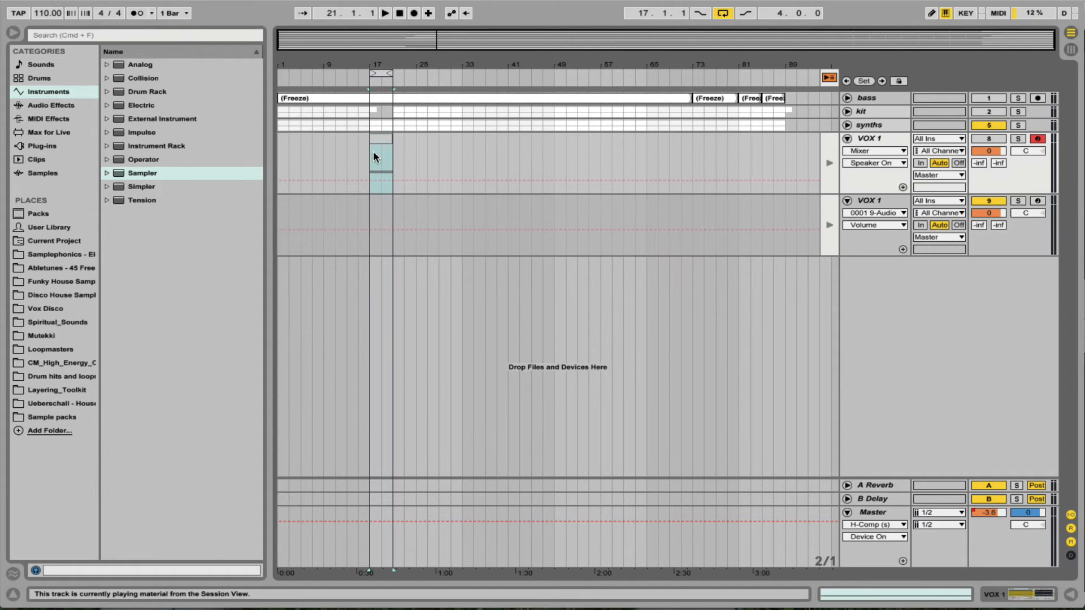
key("Tab")
key("Tab")
left_click_drag(542, 56, 396, 215)
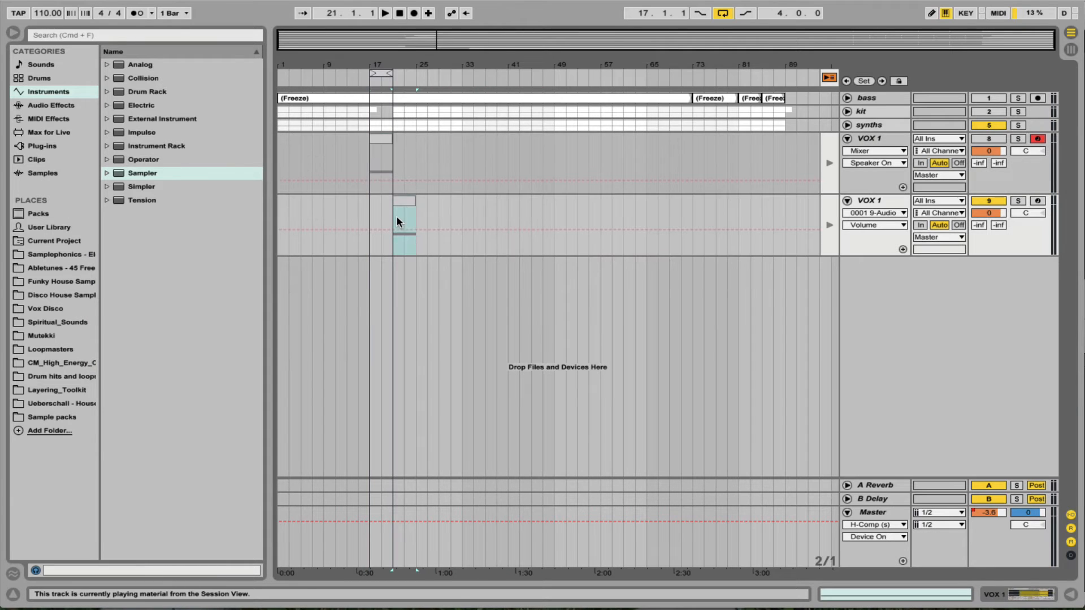
Extend the arrangement loop to eight bars from bar 17 and return both VOX 1 tracks to arrangement playback.
left_click_drag(397, 73, 417, 74)
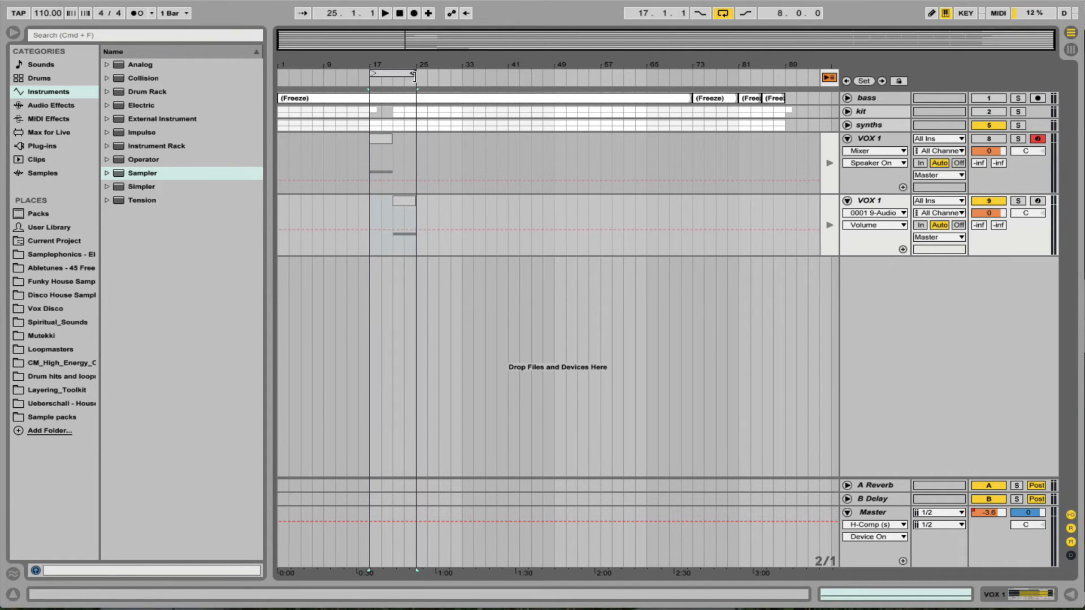
left_click(830, 163)
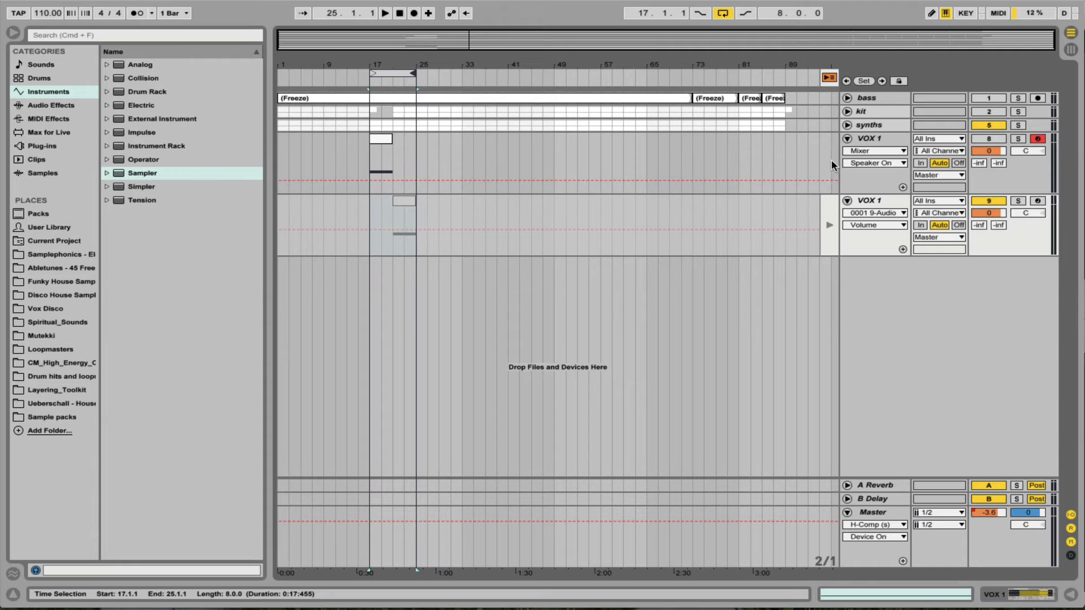
left_click(830, 226)
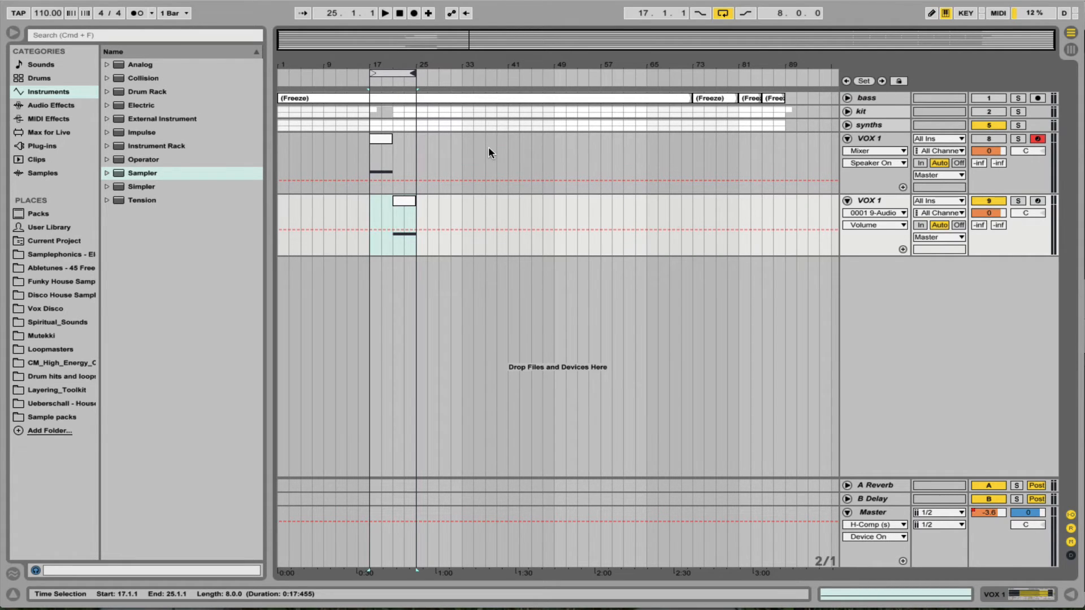
Audition the arrangement loop while unmuting the original VOX 1, kit and bass tracks, and stop playback.
key("space")
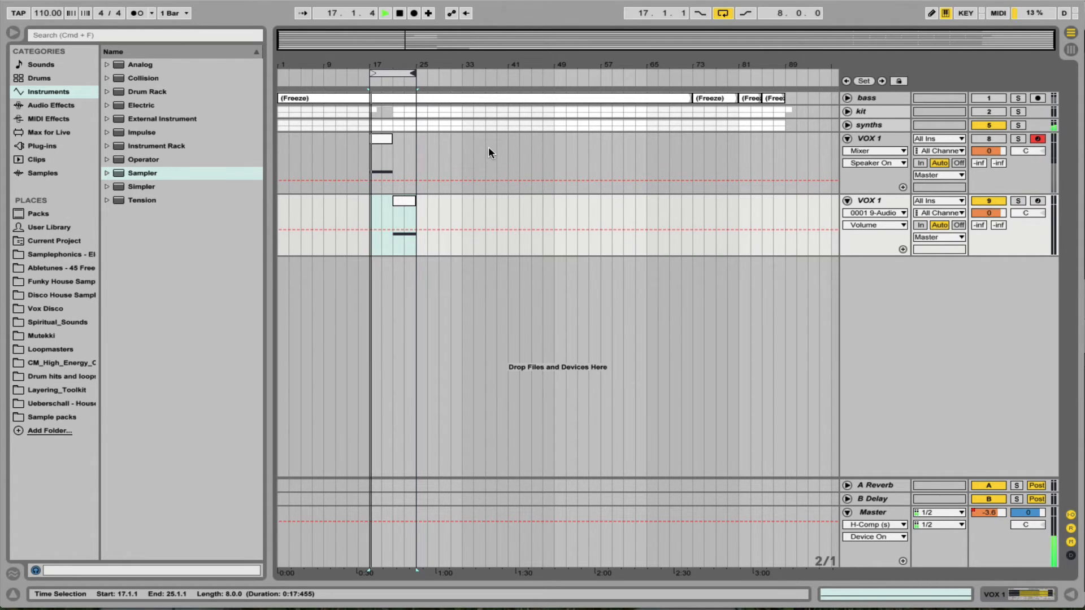
left_click(988, 140)
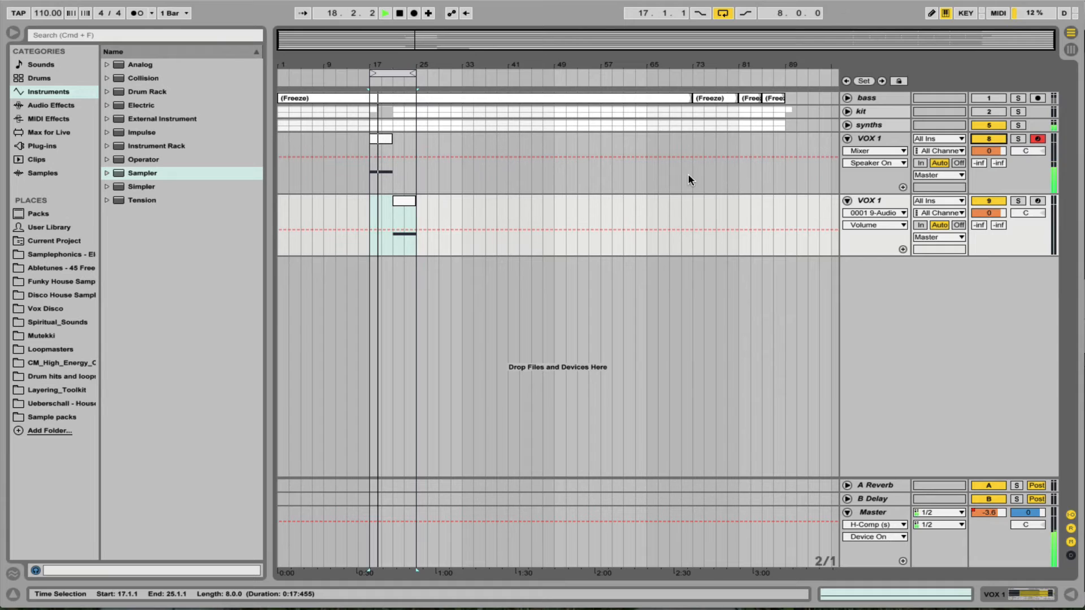
left_click(987, 112)
left_click(987, 99)
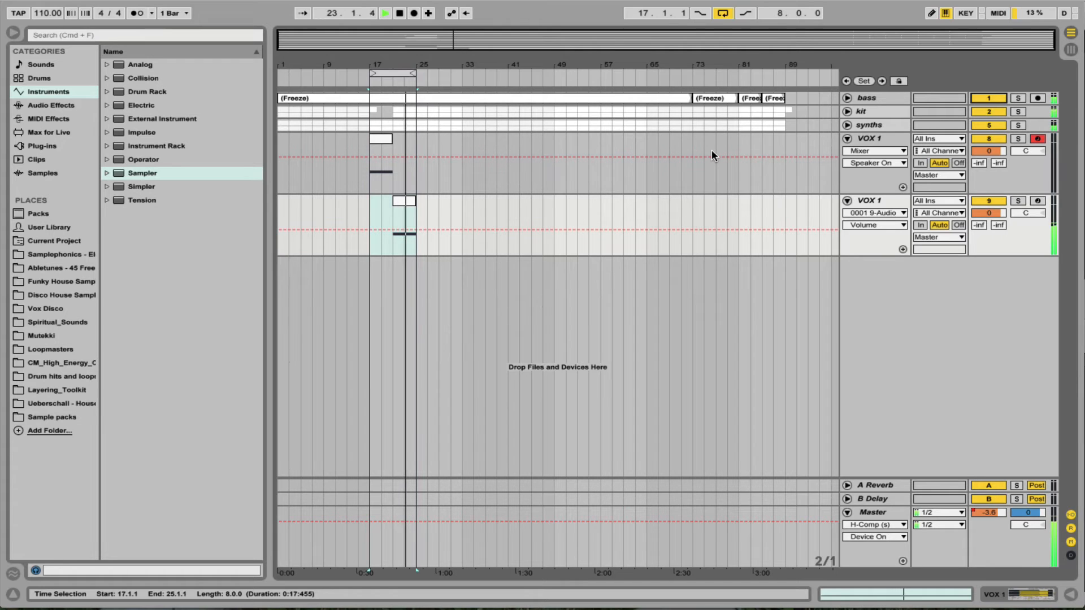
key("space")
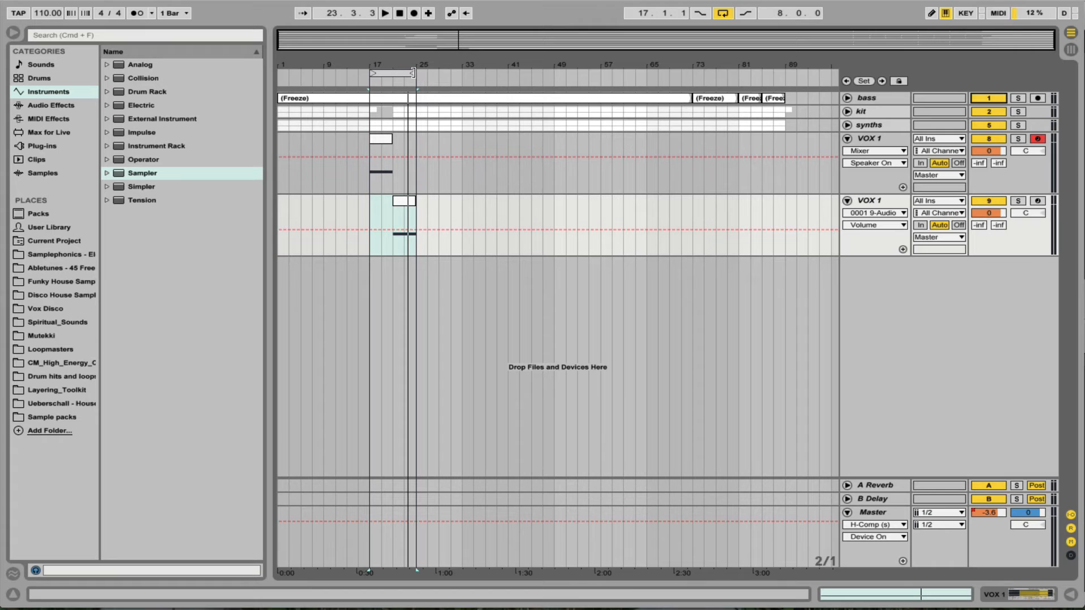
Extend the arrangement loop to 16 bars and copy the second VOX 1 track's clip to bar 29.
left_click_drag(413, 72, 460, 74)
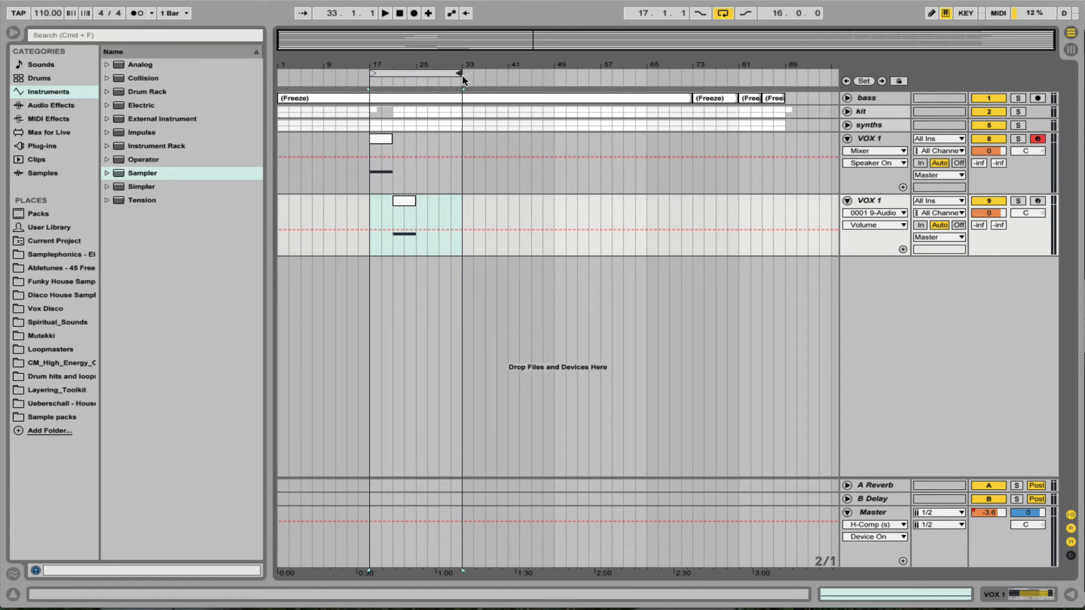
left_click(408, 202)
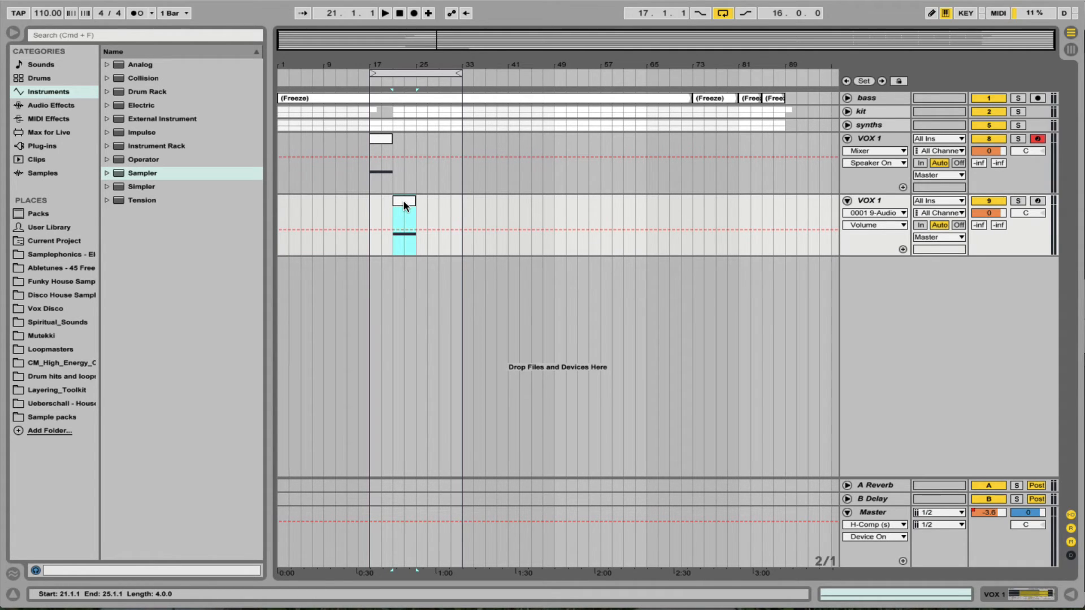
left_click_drag(404, 205, 452, 206)
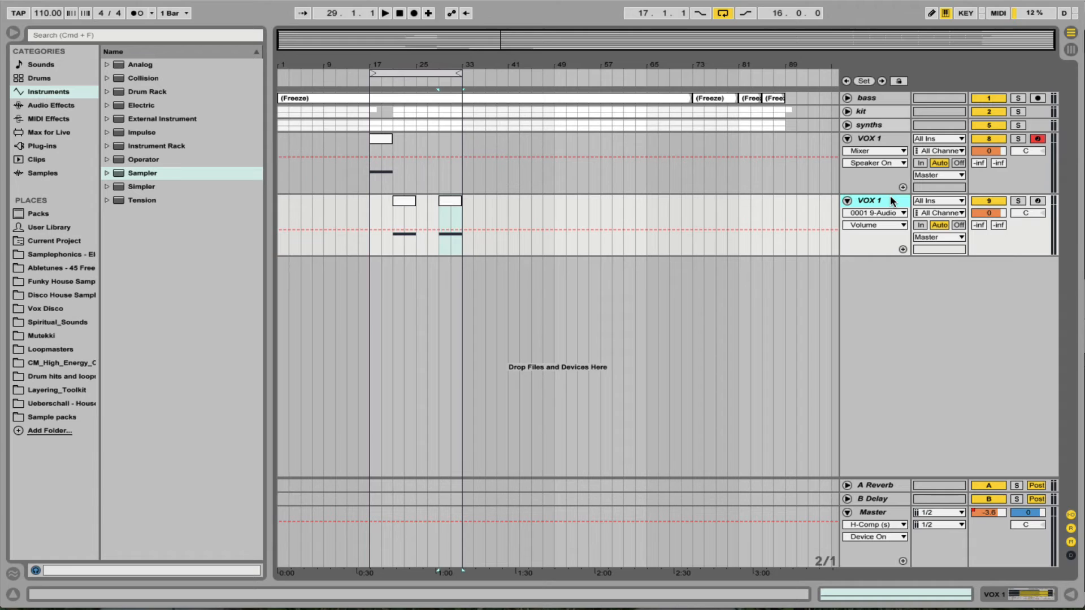
Duplicate the second VOX 1 track and delete both arrangement clips from the new copy.
key("super+d")
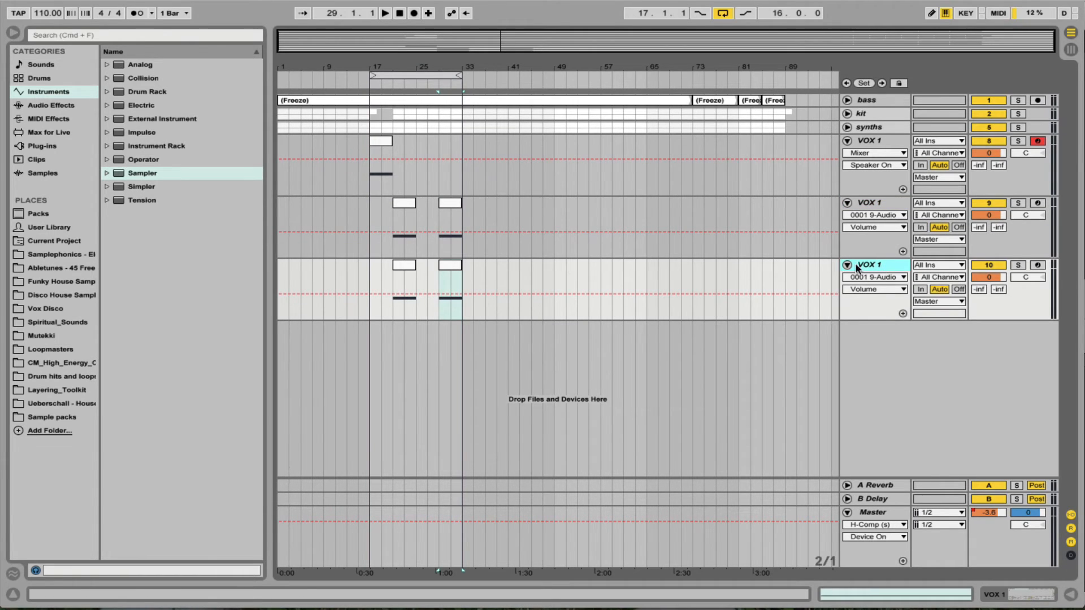
left_click_drag(406, 267, 452, 272)
key("Delete")
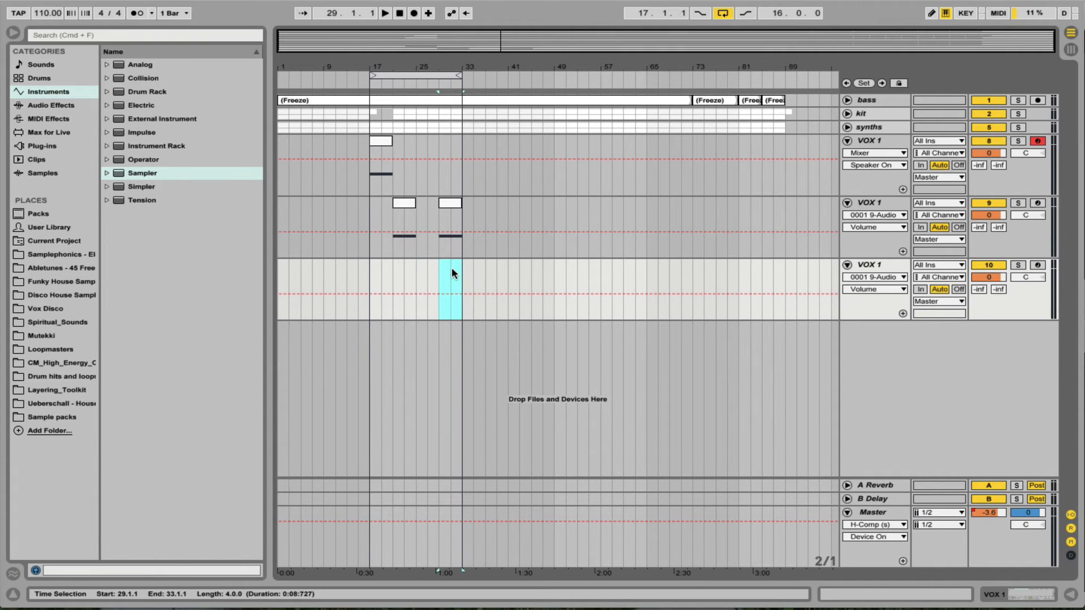
Move the Sampler loop start on the third VOX 1 track back to 148929.
key("Tab")
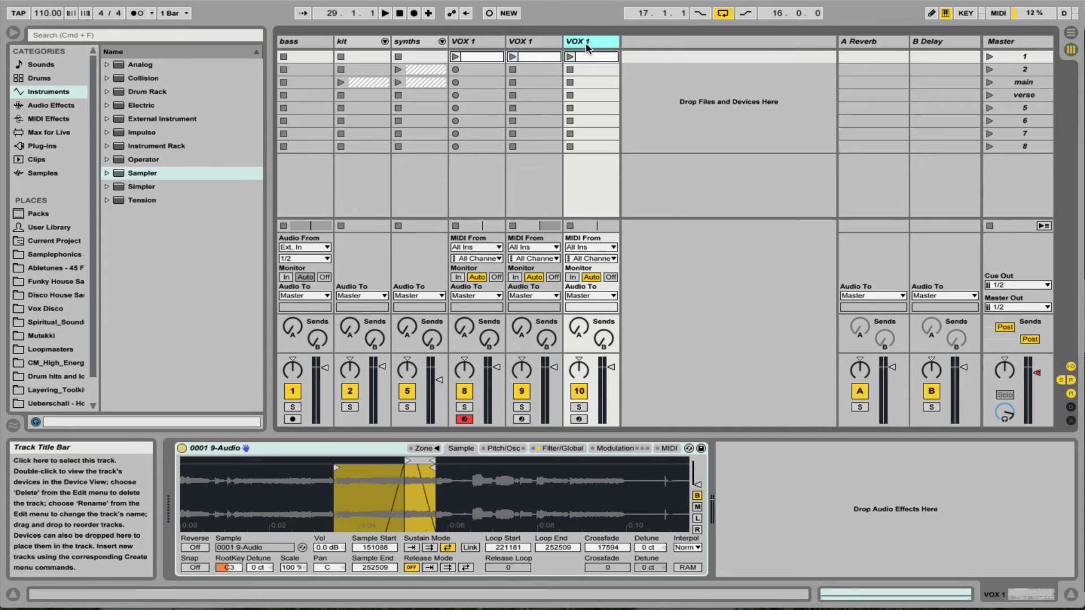
left_click(418, 463)
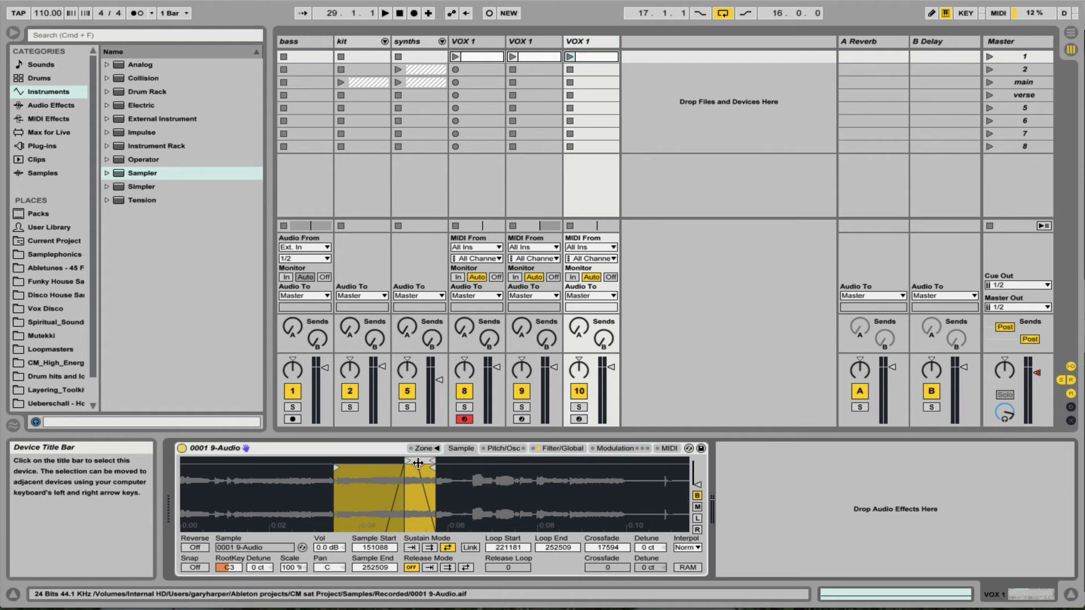
left_click_drag(408, 462, 332, 462)
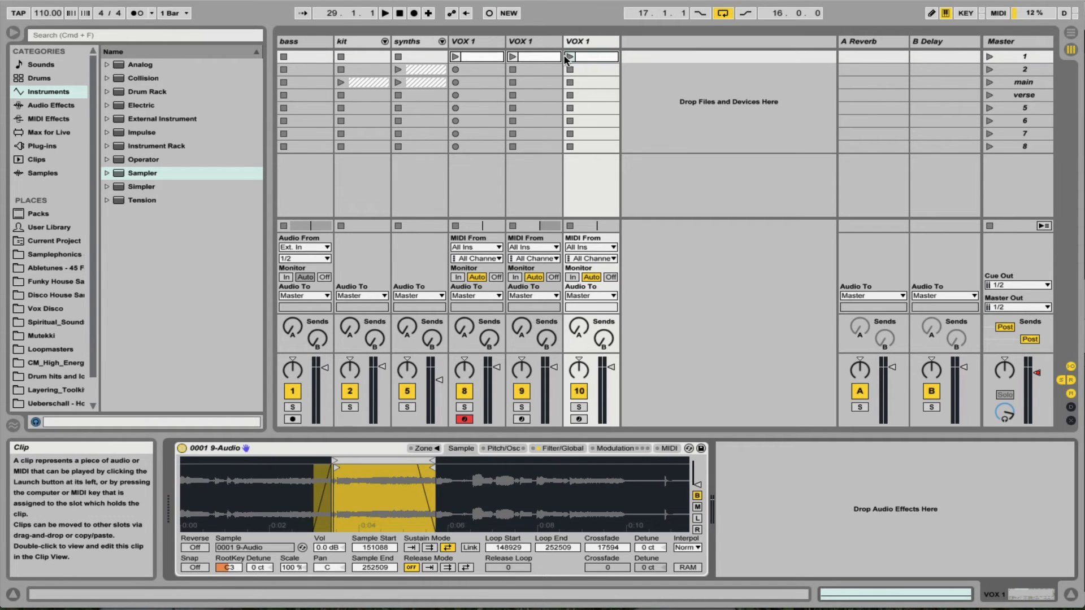
Set the arrangement loop to the four bars from bar 25 and start playback.
key("Tab")
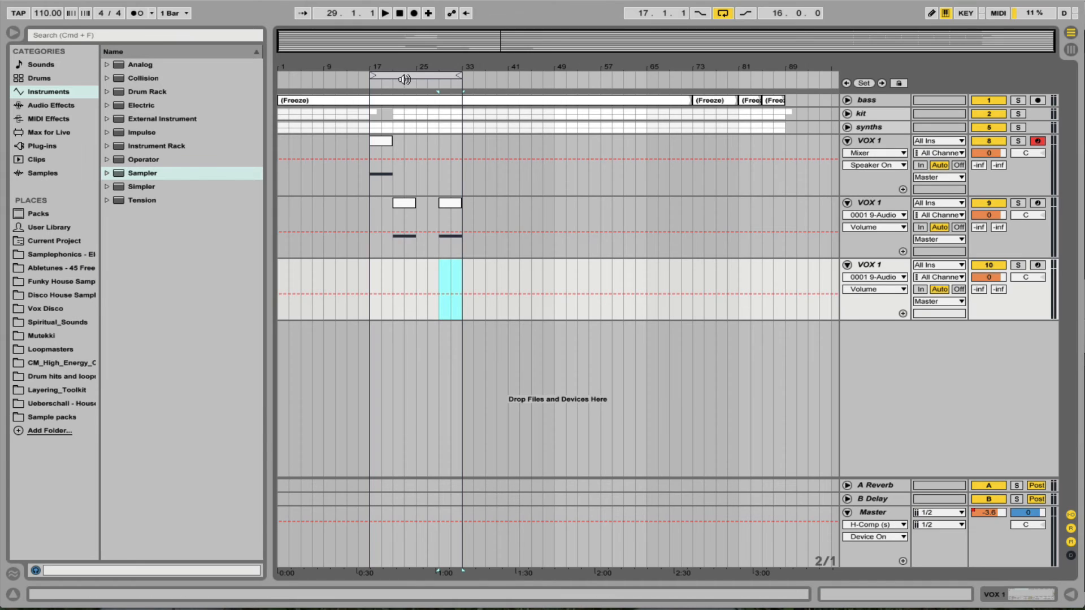
left_click_drag(381, 78, 436, 79)
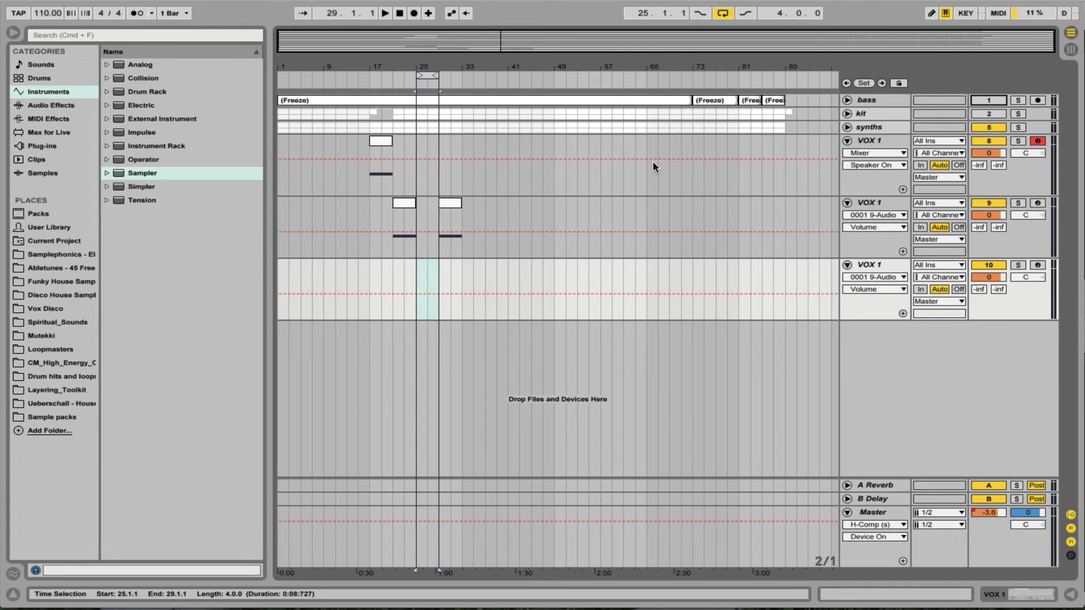
key("space")
Play the third VOX 1 track's session clip to audition its Sampler sound.
key("Tab")
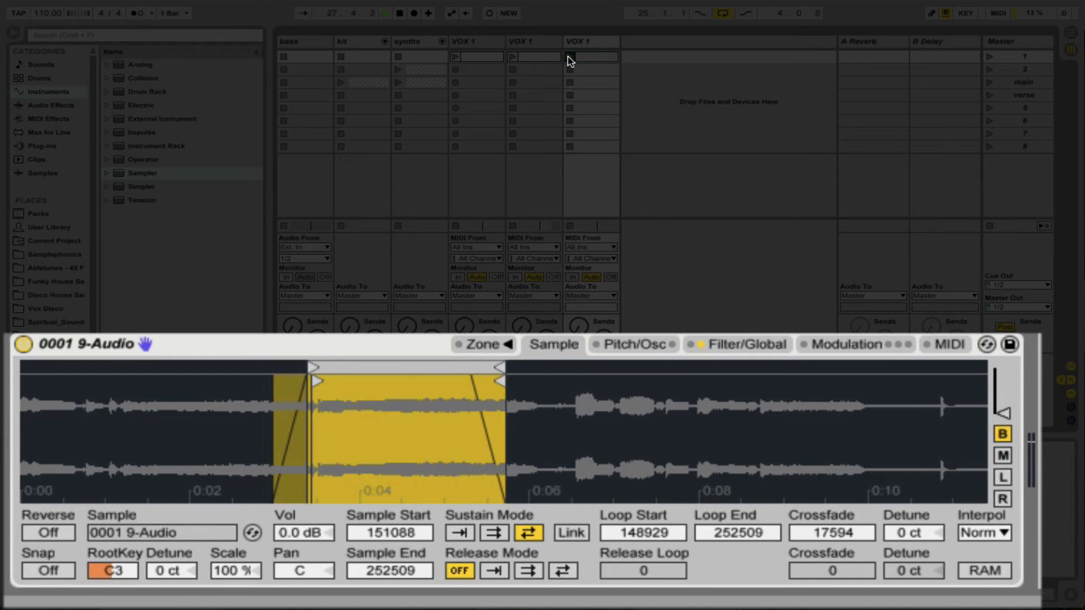
key("space")
key("space")
key("space")
key("space")
left_click(569, 57)
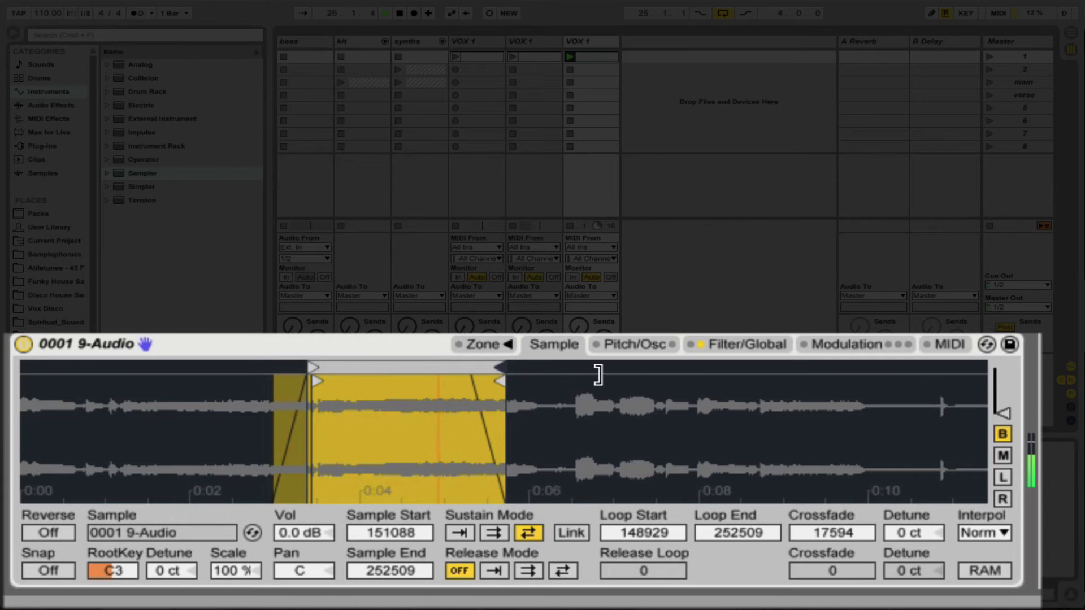
Set the third Sampler's sample end to 456601, shift its sustain loop to 284494–388074 and move the sample start to 287517.
mouse_move(500, 379)
left_mouse_down()
mouse_move(780, 400)
mouse_move(901, 431)
mouse_move(873, 432)
left_mouse_up()
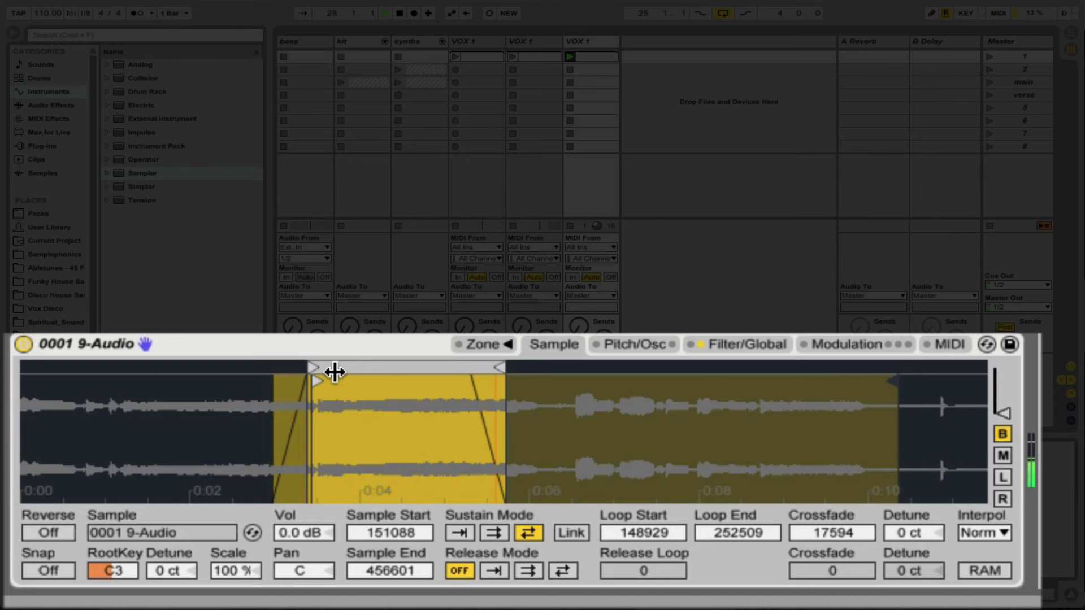
left_click_drag(337, 363, 599, 404)
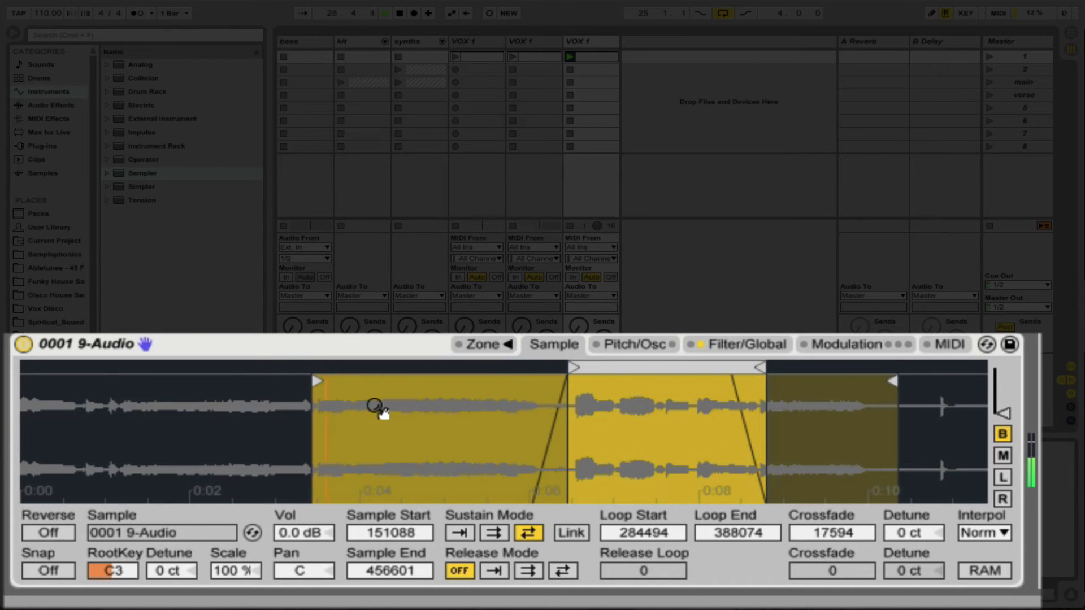
mouse_move(318, 382)
left_mouse_down()
mouse_move(473, 395)
mouse_move(574, 427)
left_mouse_up()
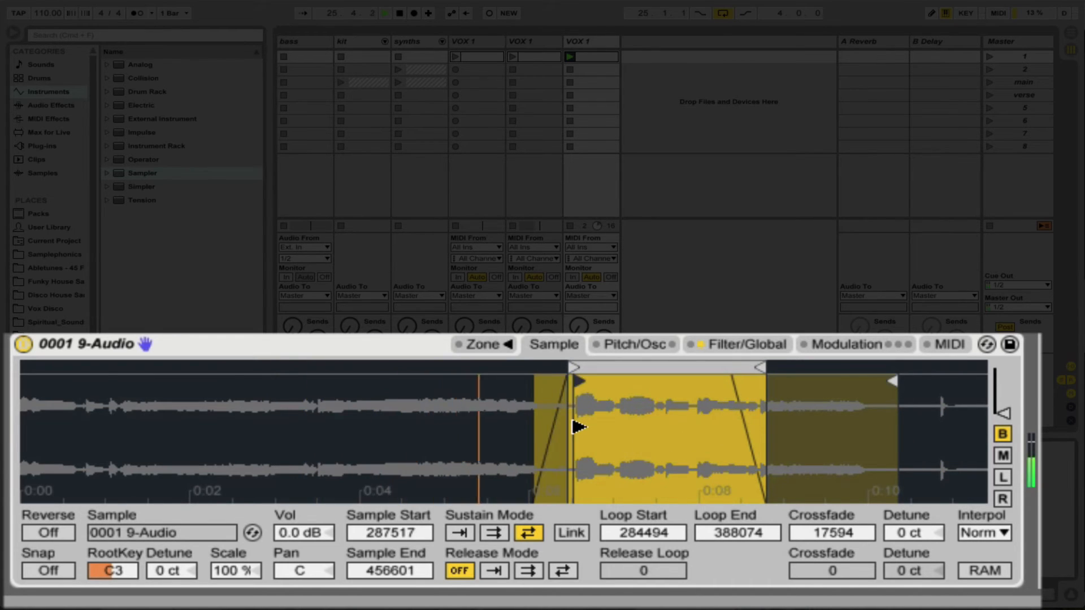
Set the third Sampler's loop crossfade to 0, then shift the loop to 351532–455112 and the sample start to 350831.
left_click(751, 530)
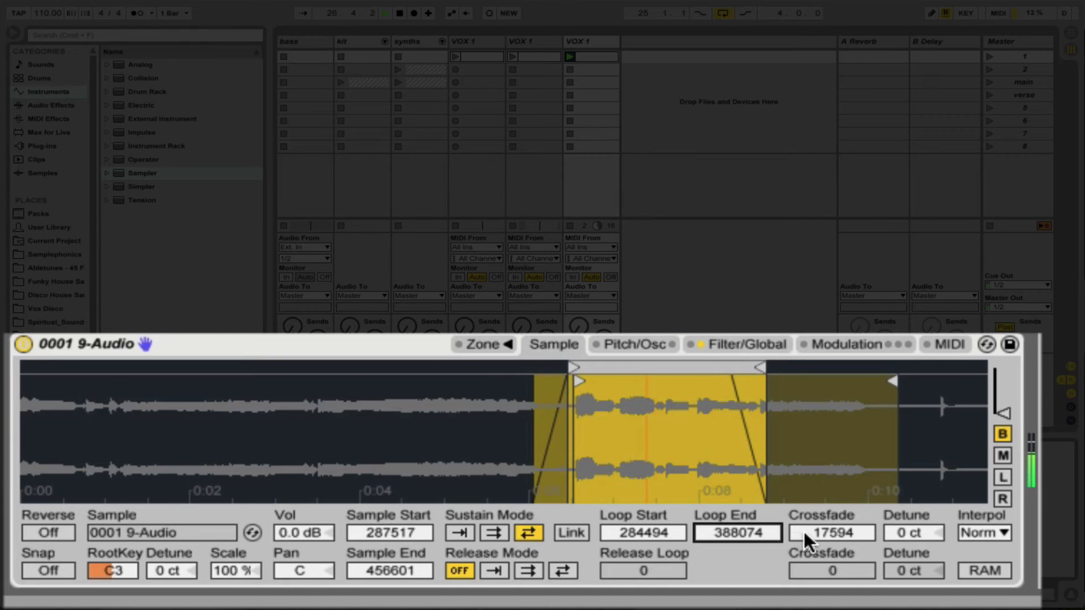
left_click_drag(805, 531, 804, 587)
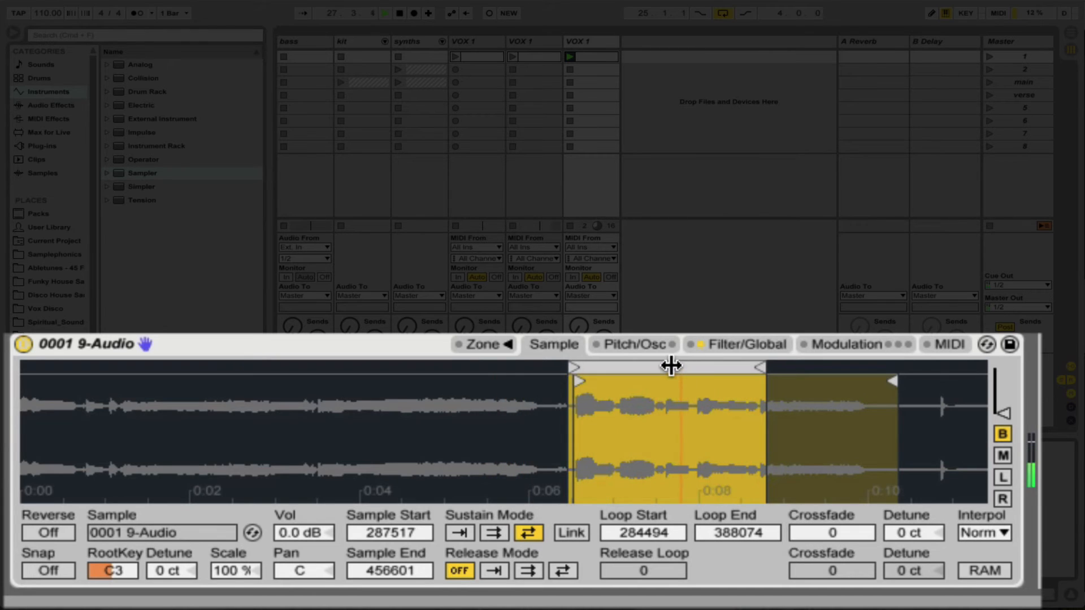
mouse_move(670, 368)
left_mouse_down()
mouse_move(747, 374)
mouse_move(804, 399)
left_mouse_up()
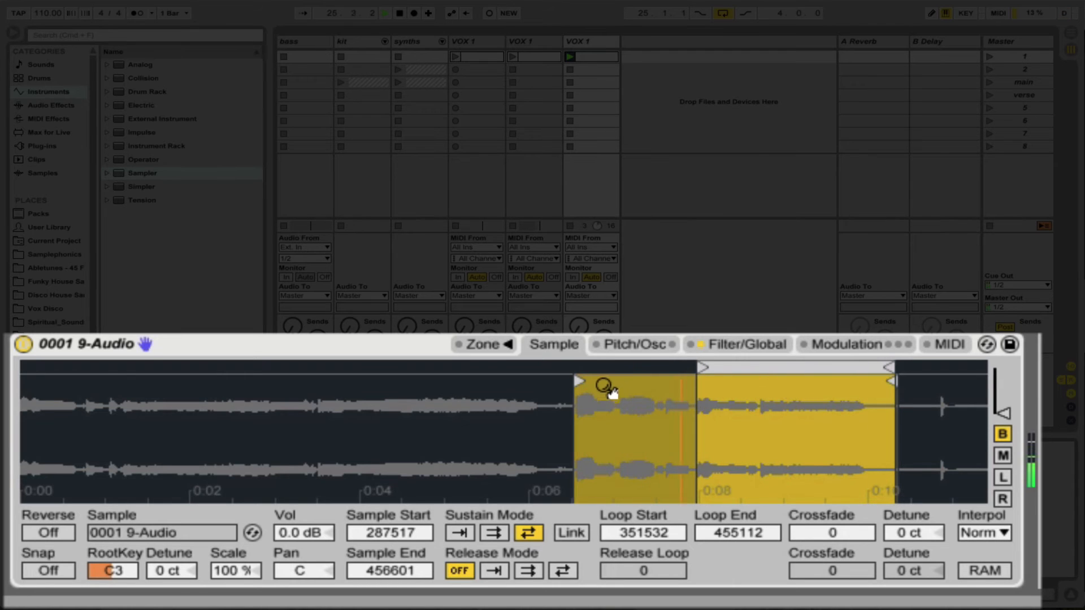
left_click_drag(580, 380, 704, 412)
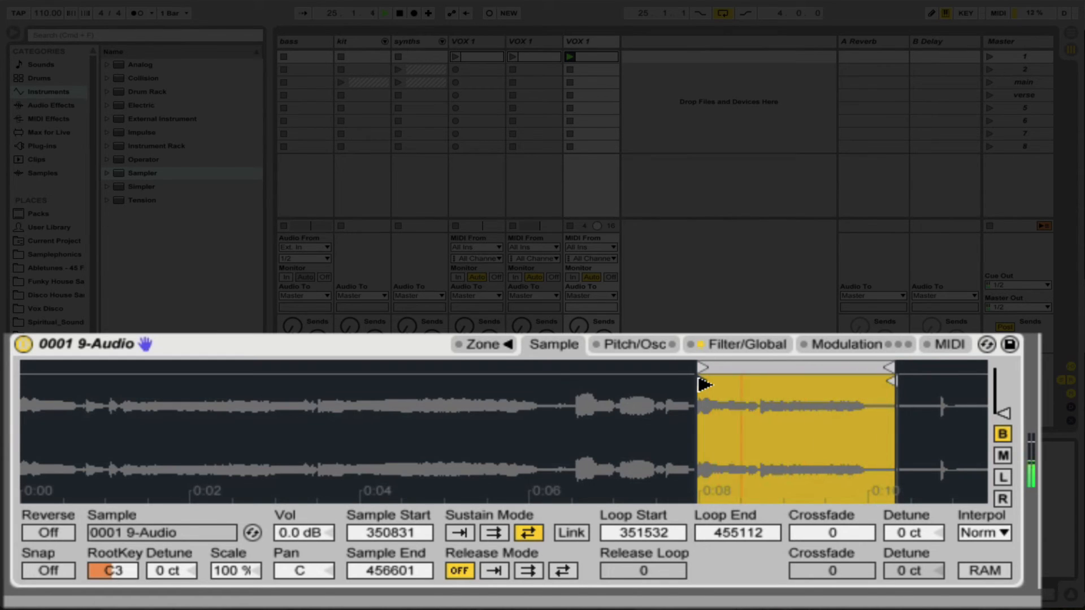
Set the third Sampler's sample start to 350897, its loop start to 403725 and its sample end to 455112.
left_click_drag(704, 384, 699, 384)
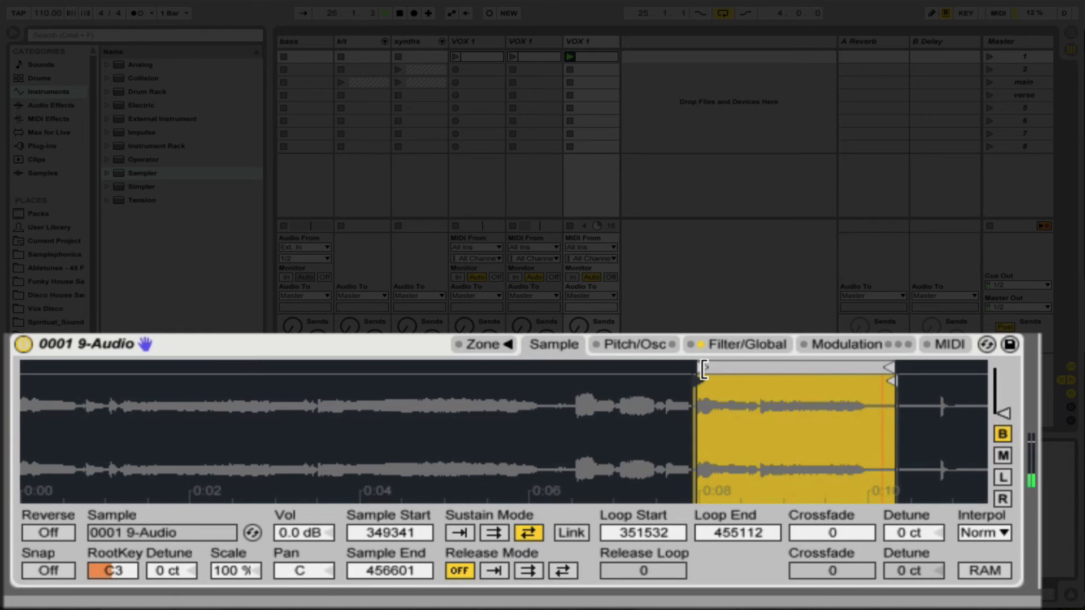
left_click_drag(730, 406, 280, 487)
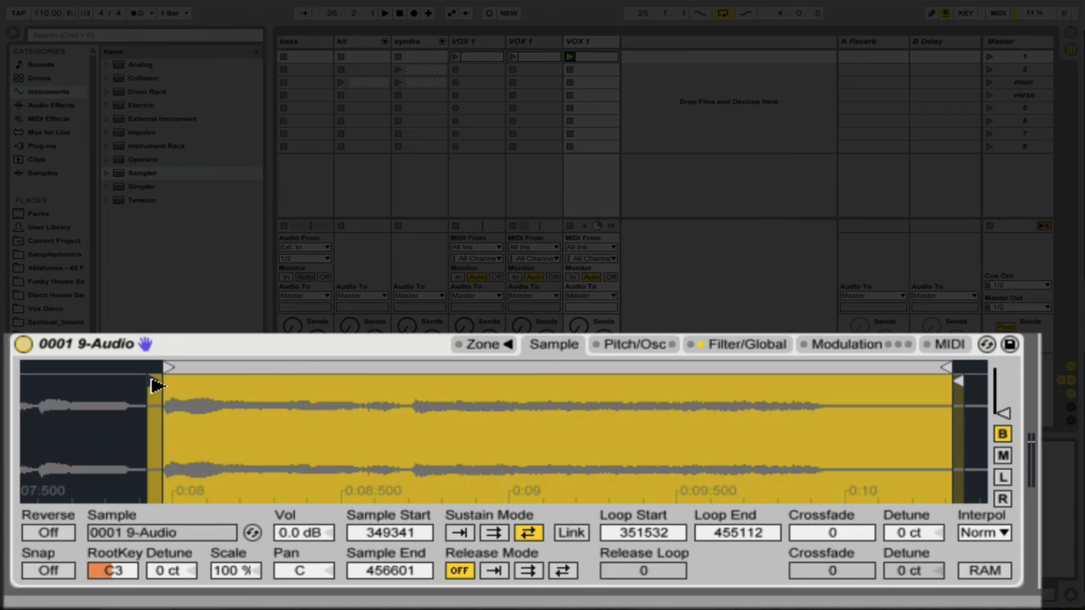
mouse_move(166, 373)
left_mouse_down()
mouse_move(189, 374)
mouse_move(157, 380)
mouse_move(563, 371)
left_mouse_up()
left_click_drag(953, 384, 852, 382)
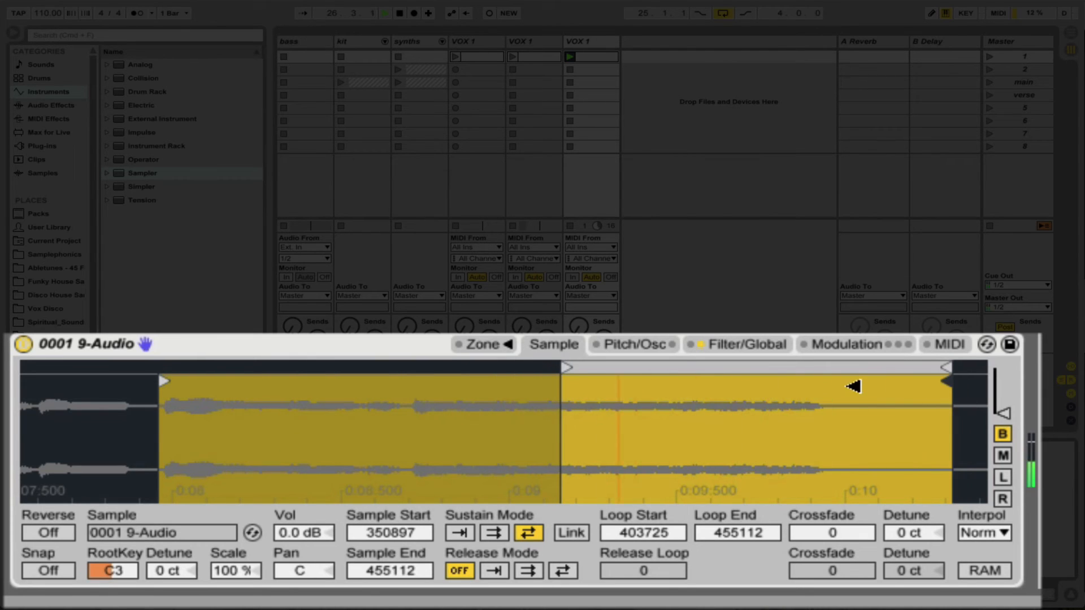
Shorten the third Sampler's loop end and sample end to 434084 and set the loop crossfade to 12790.
left_click_drag(944, 368, 790, 373)
left_click_drag(937, 375, 780, 407)
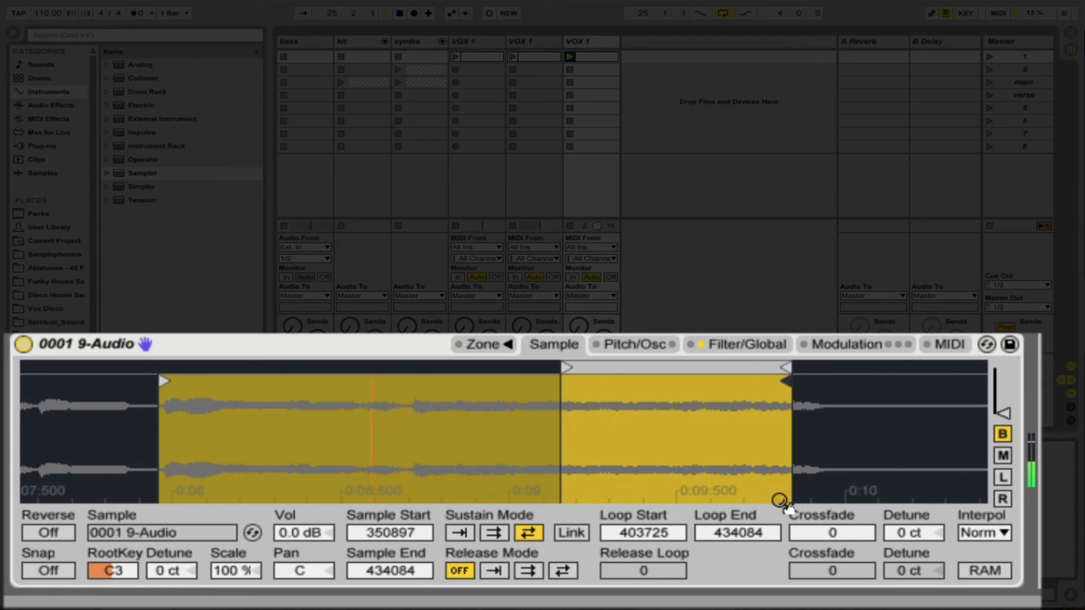
left_click_drag(832, 534, 836, 536)
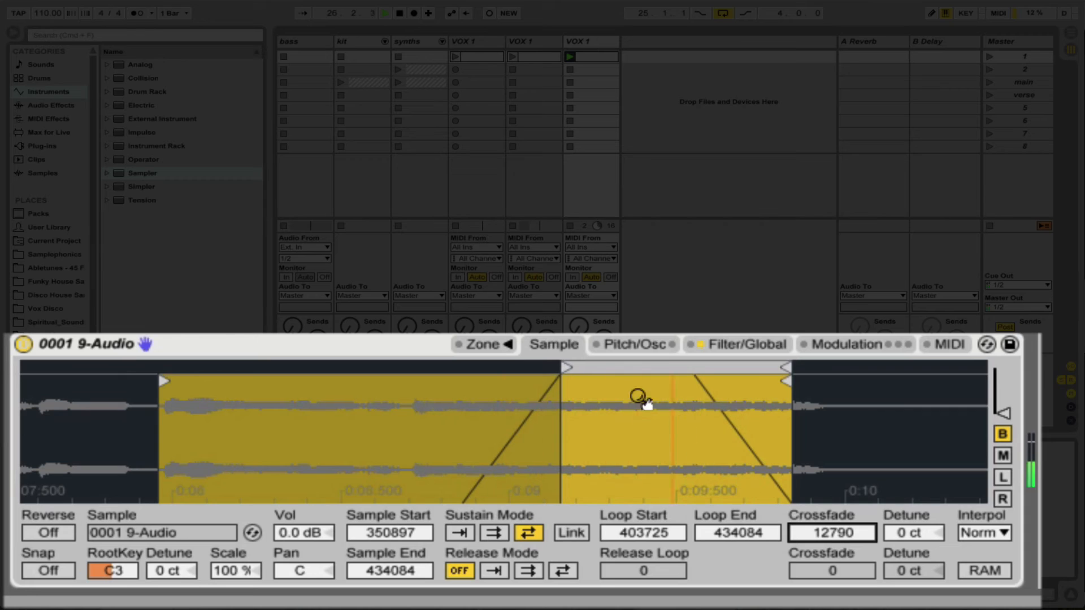
Move the third Sampler's loop start to 416867 and its sample start to 351382.
left_click_drag(565, 370, 669, 381)
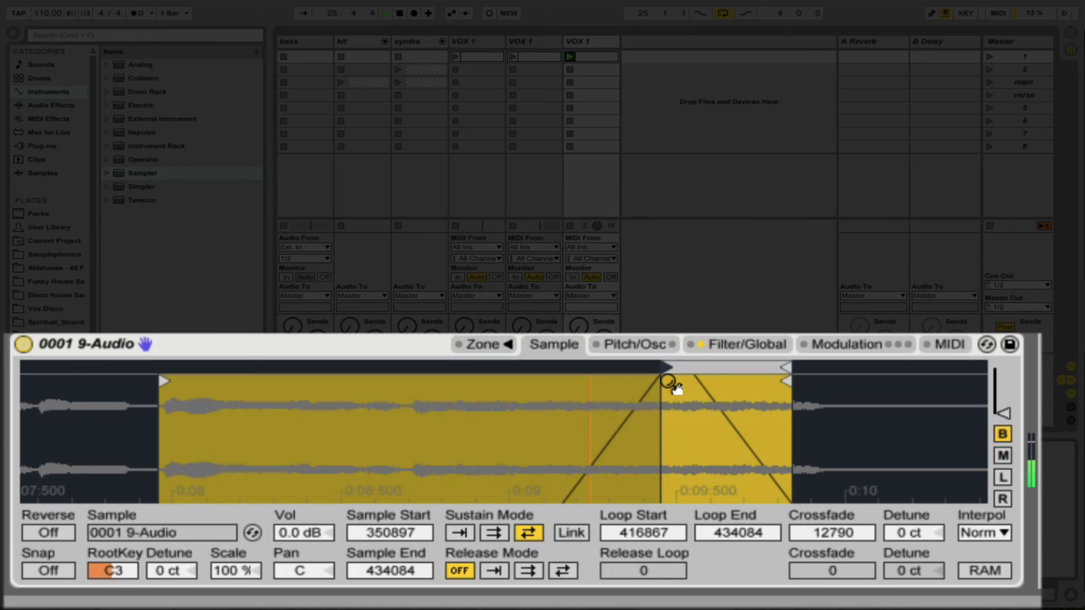
left_click_drag(175, 432, 175, 458)
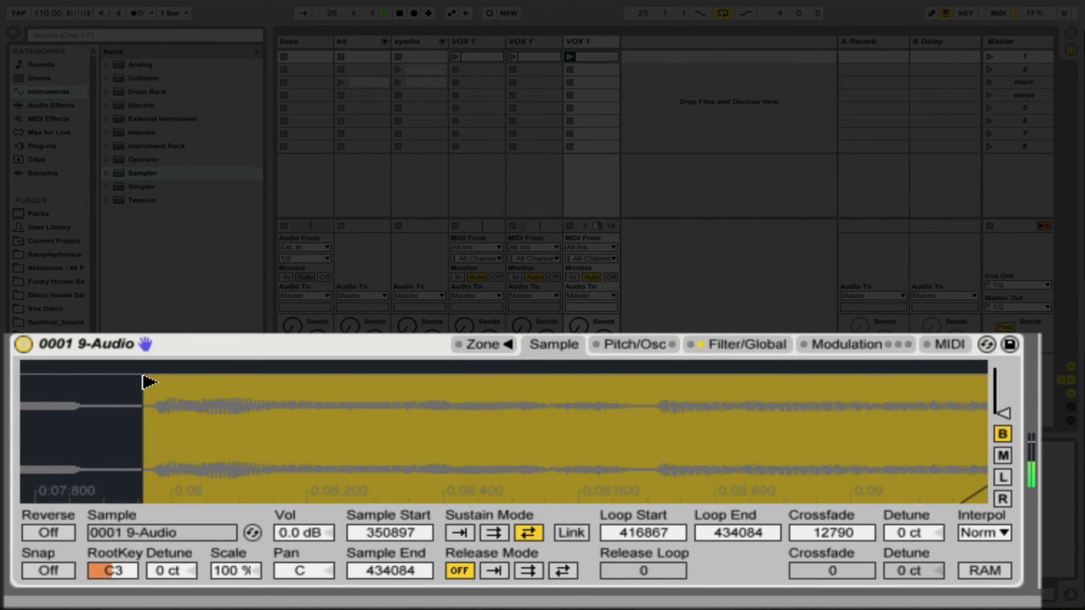
left_click_drag(148, 383, 156, 382)
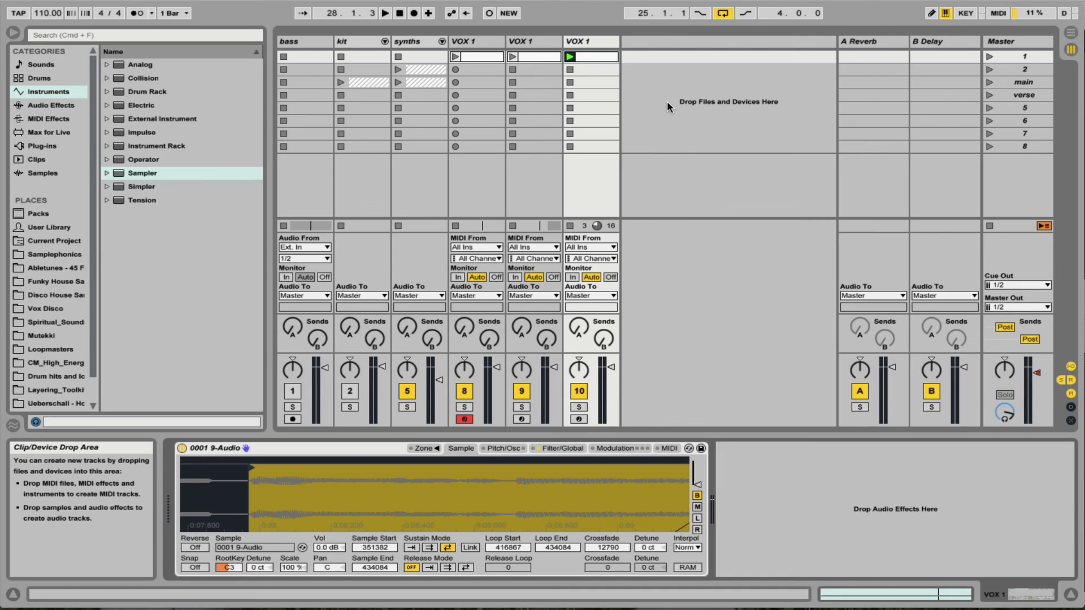
Place the third VOX 1 track's session clip in the arrangement at bar 25 on its own track.
key("Tab")
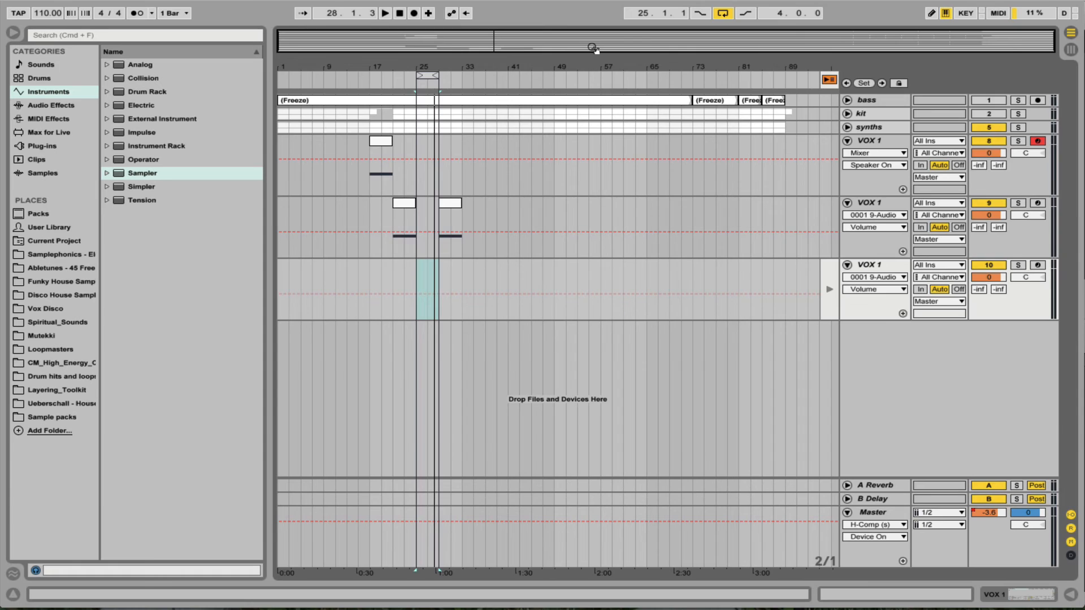
key("Tab")
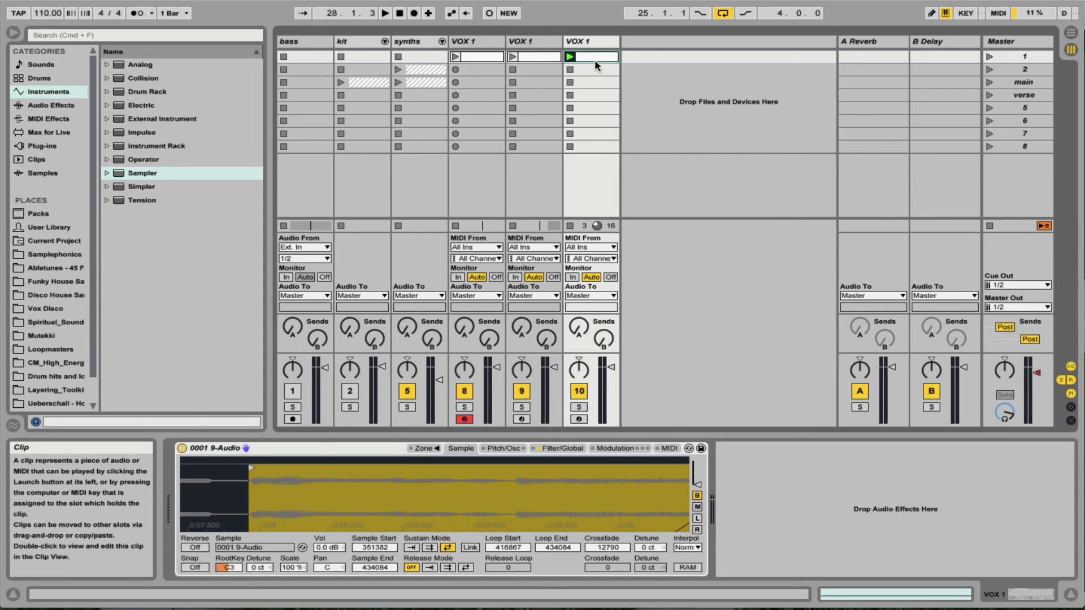
key("Tab")
left_click_drag(594, 59, 416, 281)
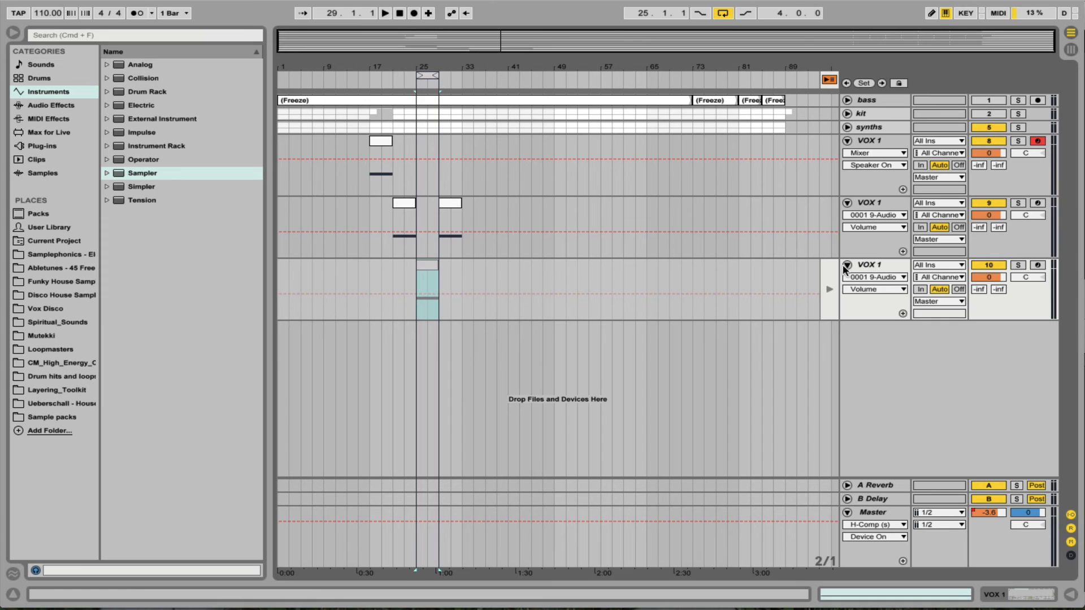
Return the third vocal track to arrangement playback and rename the two duplicated tracks VOX 2 and VOX 3.
left_click(828, 288)
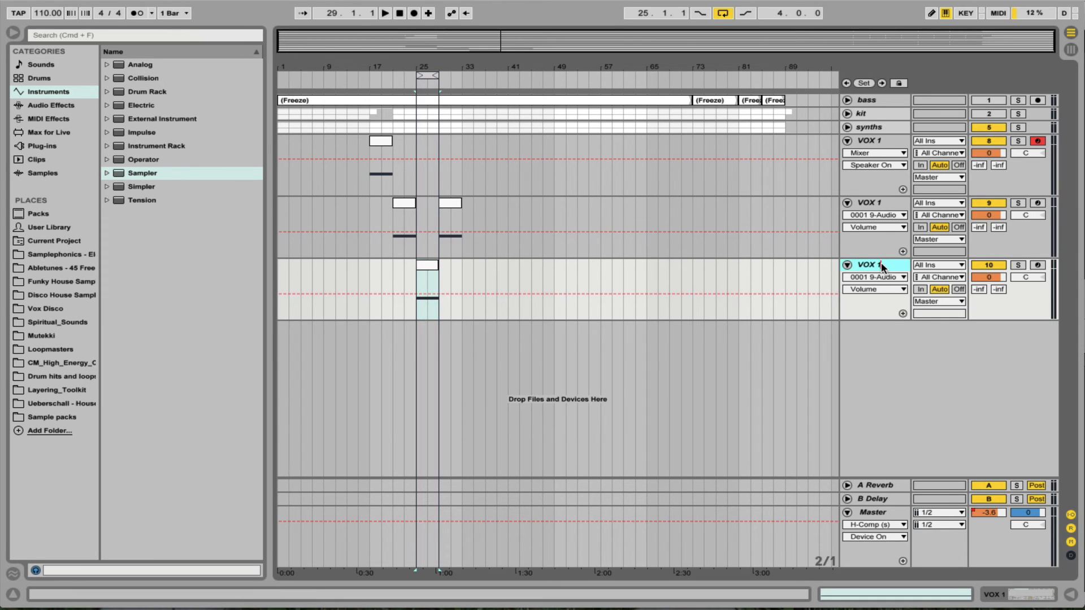
left_click(886, 203)
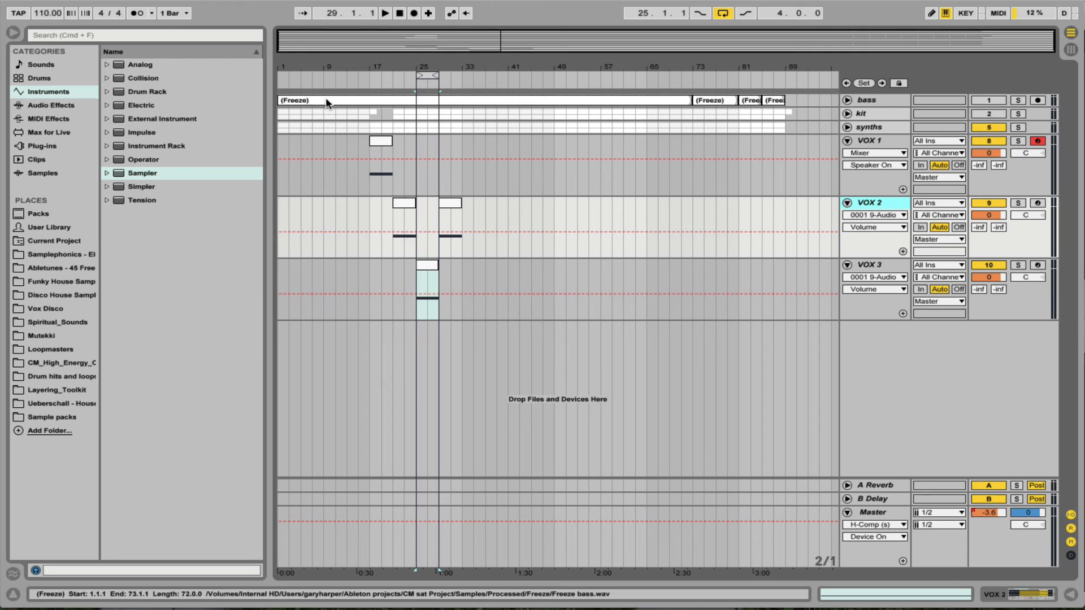
Set the arrangement loop to the 16 bars from bar 17 and start playback.
left_click_drag(432, 75, 376, 85)
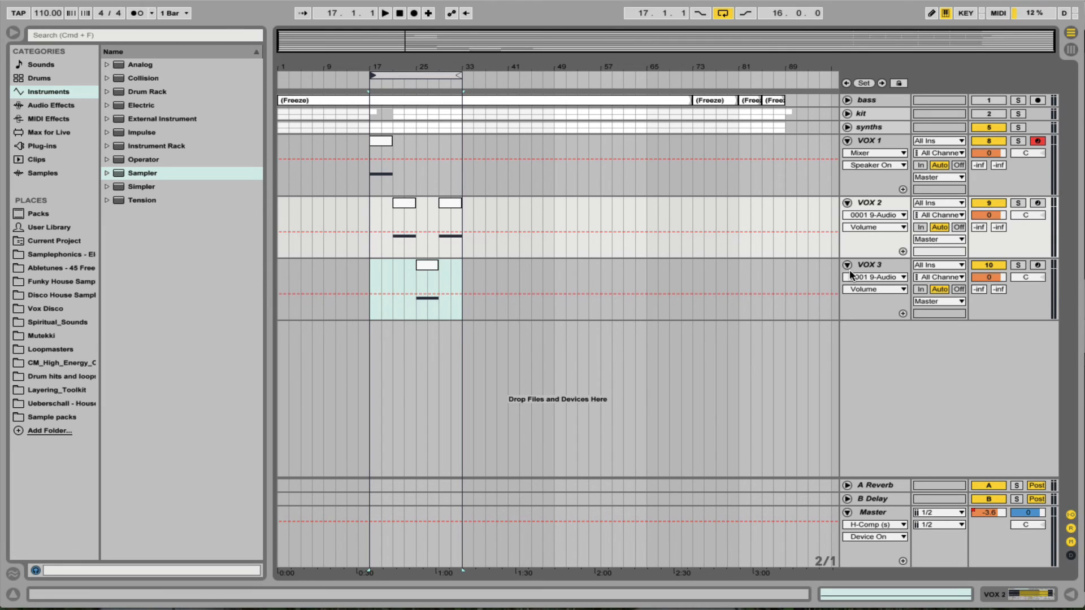
key("space")
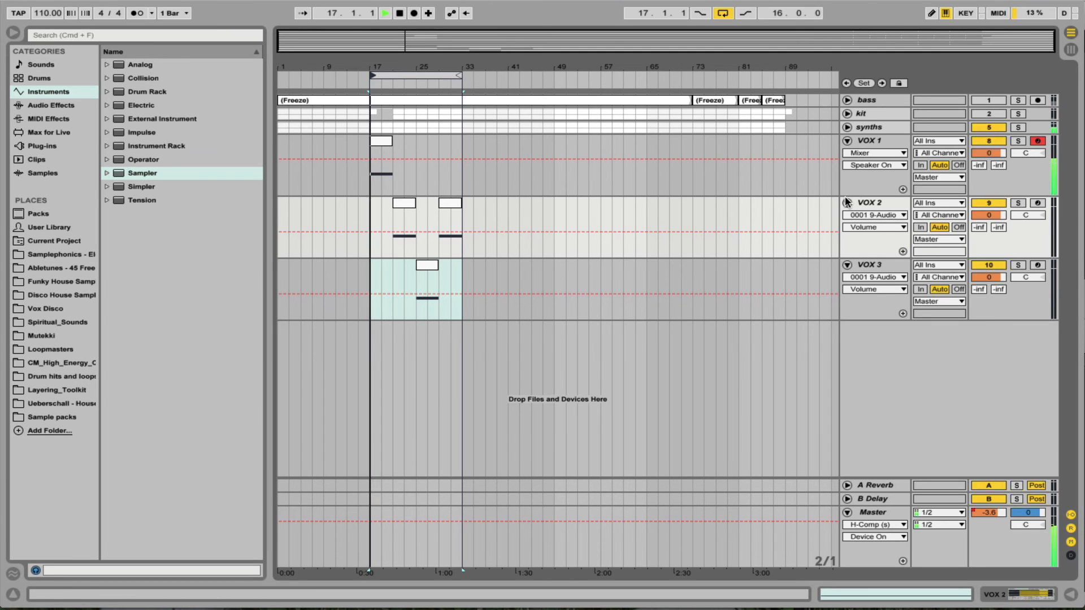
Add EQ Eight after the Sampler on VOX 1, with a low cut at 274 Hz and a 5.83 dB high-shelf boost at 1.08 kHz.
double_click(873, 141)
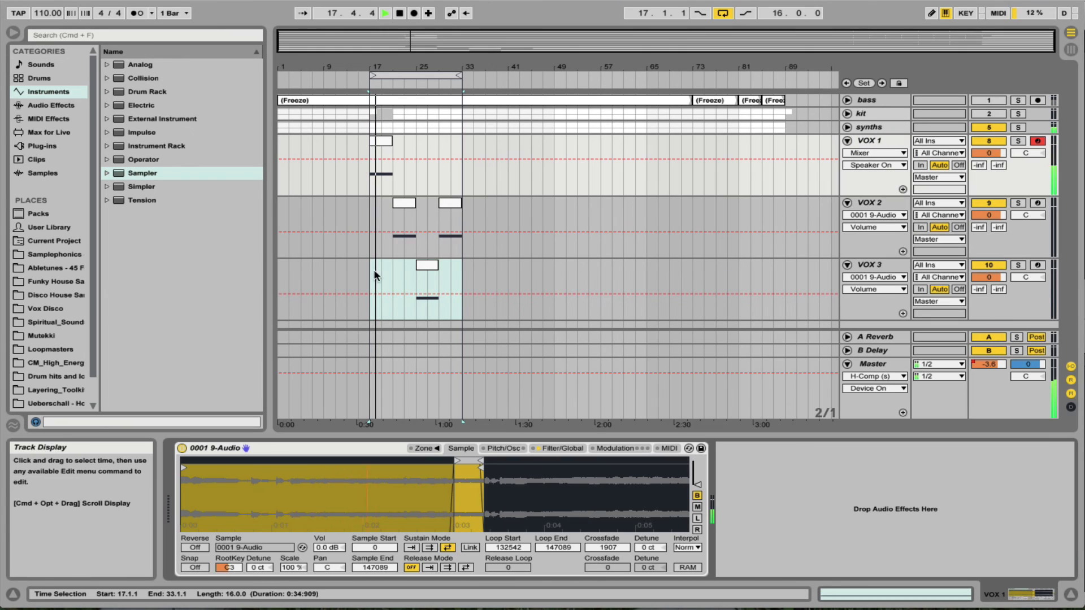
left_click(59, 104)
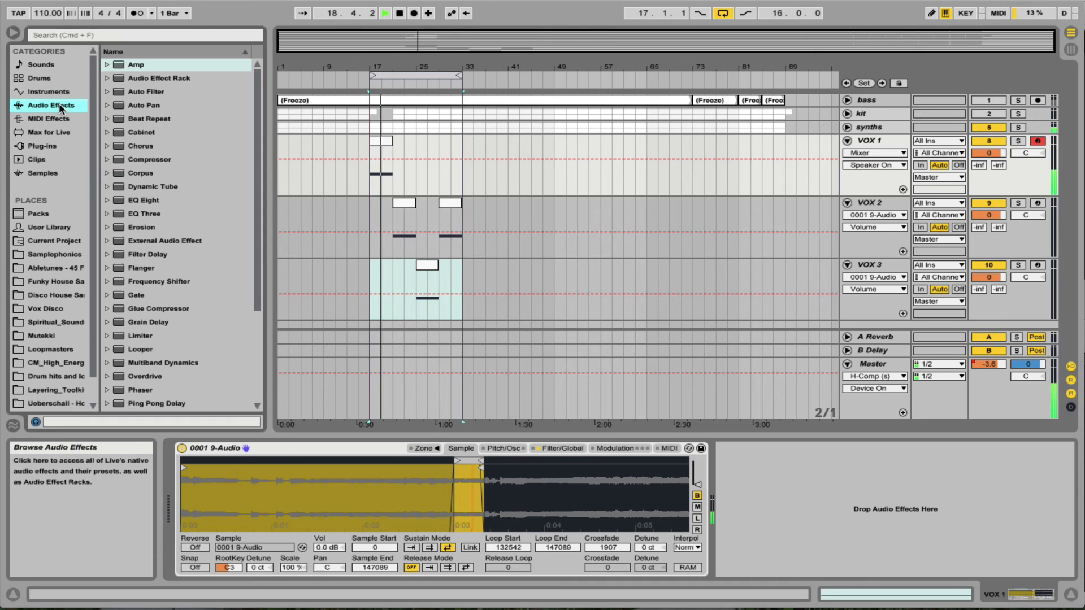
left_click_drag(142, 200, 843, 510)
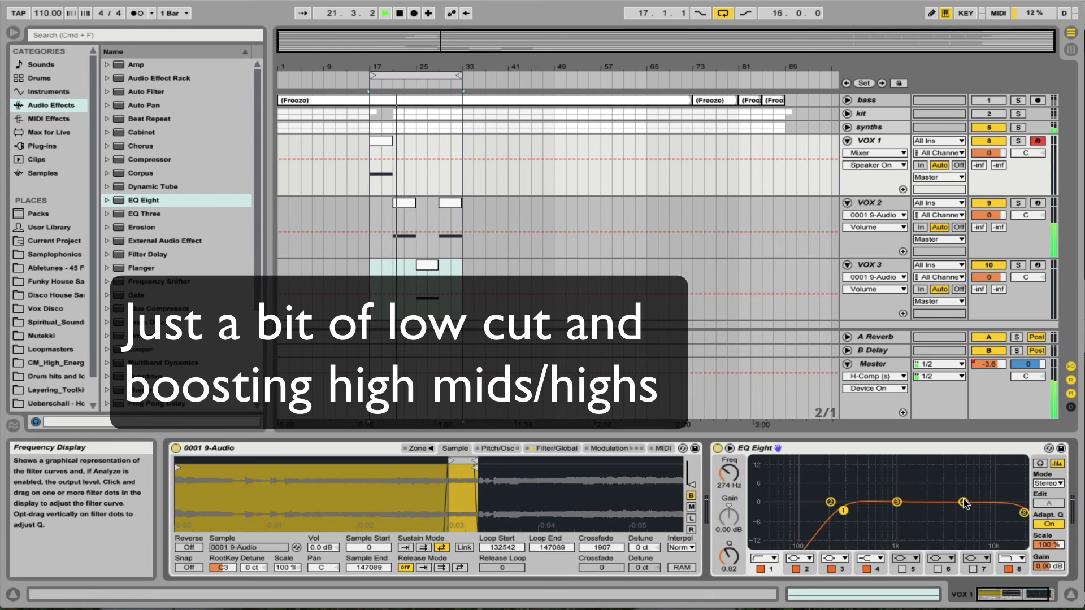
left_click_drag(964, 504, 899, 485)
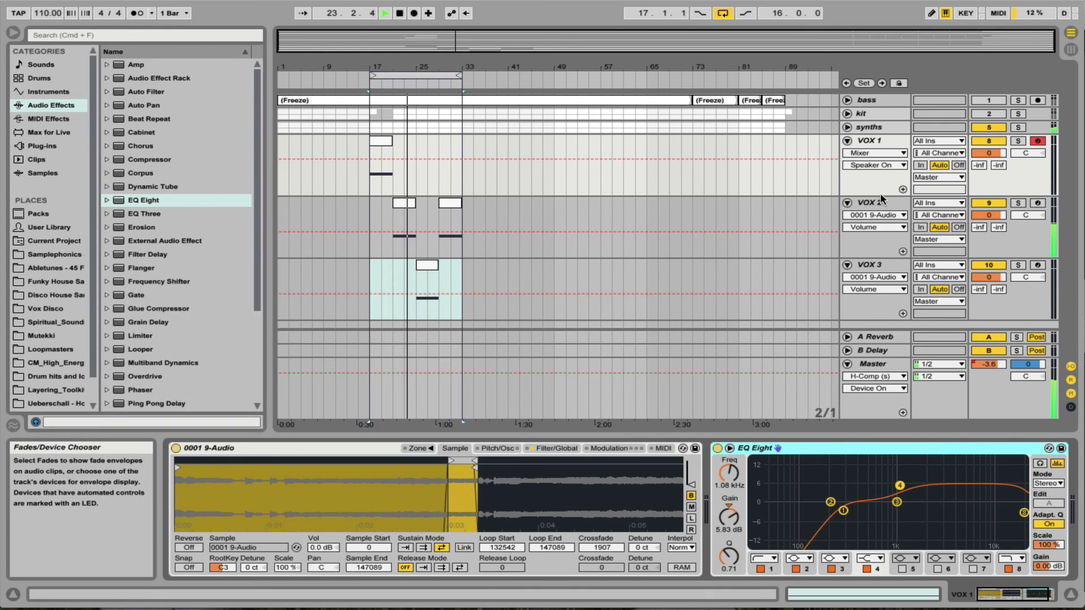
Paste VOX 1's EQ Eight after the Samplers on VOX 2 and VOX 3.
left_click(878, 196)
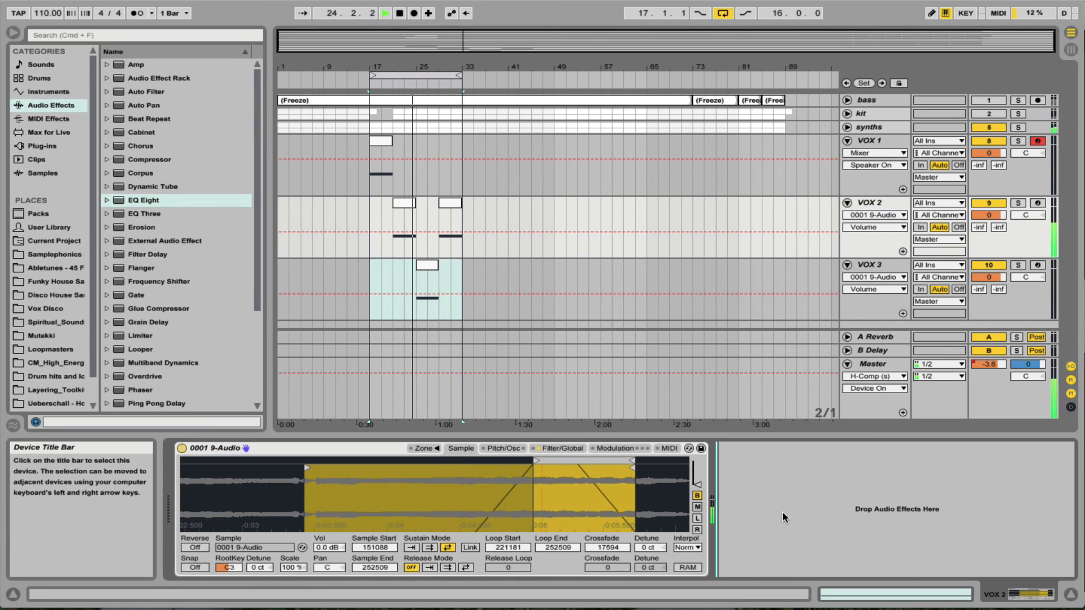
key("ctrl+v")
left_click(870, 265)
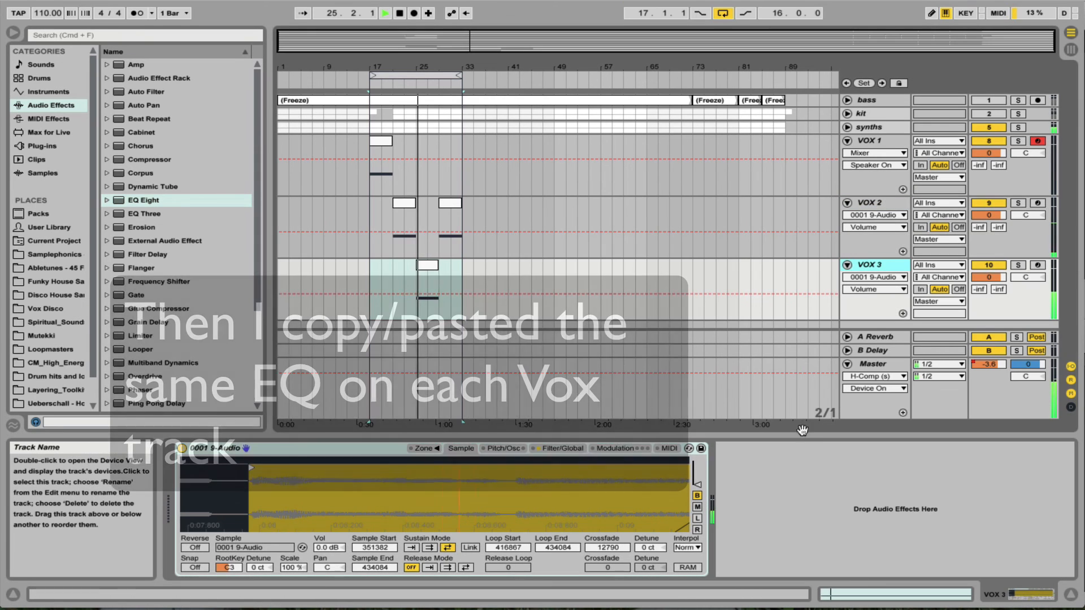
key("ctrl+v")
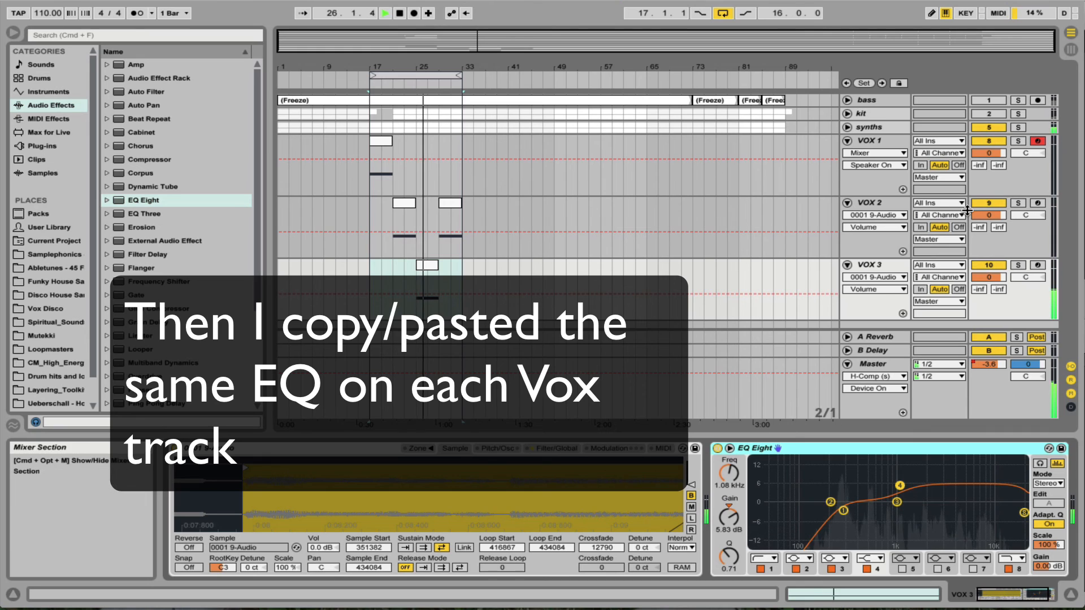
Select all three VOX tracks and set their A Reverb send to -9.0 dB and their track volume to -3.0 dB.
left_click(882, 141)
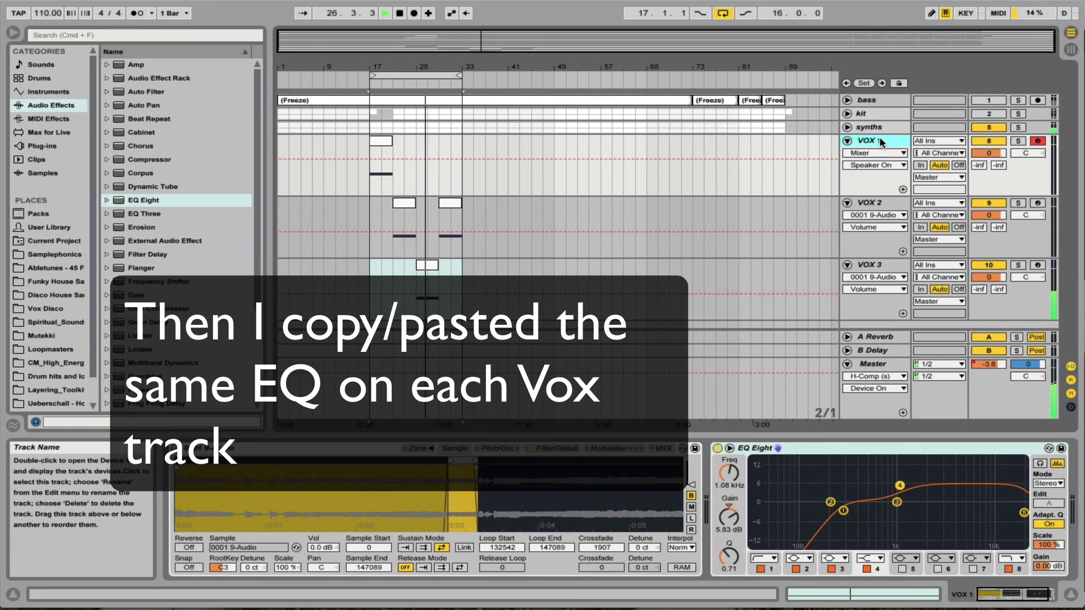
left_click(877, 260)
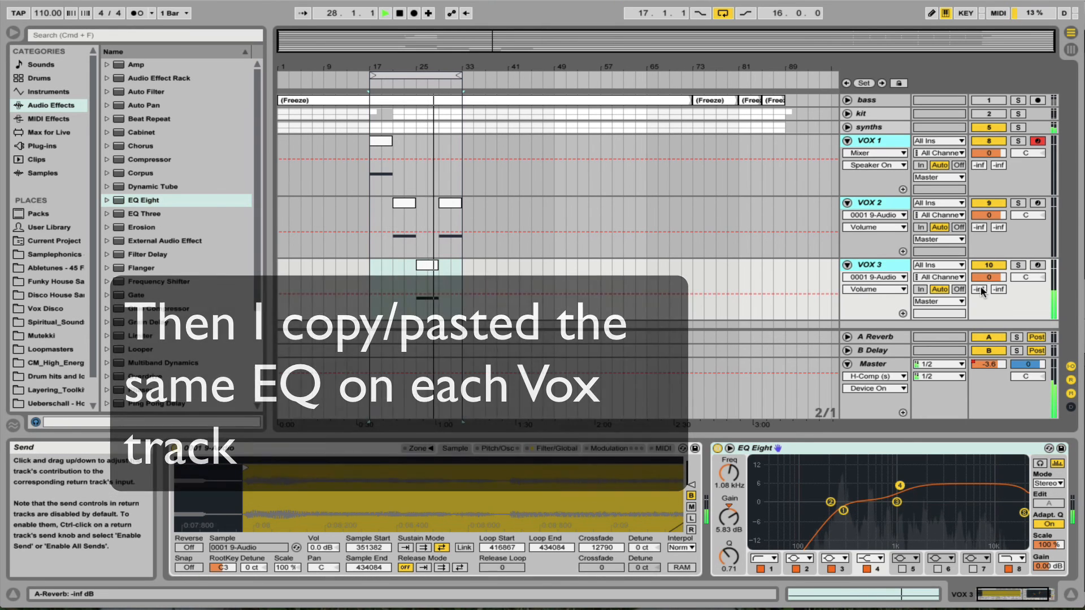
mouse_move(980, 291)
left_mouse_down()
mouse_move(981, 256)
mouse_move(988, 283)
left_mouse_up()
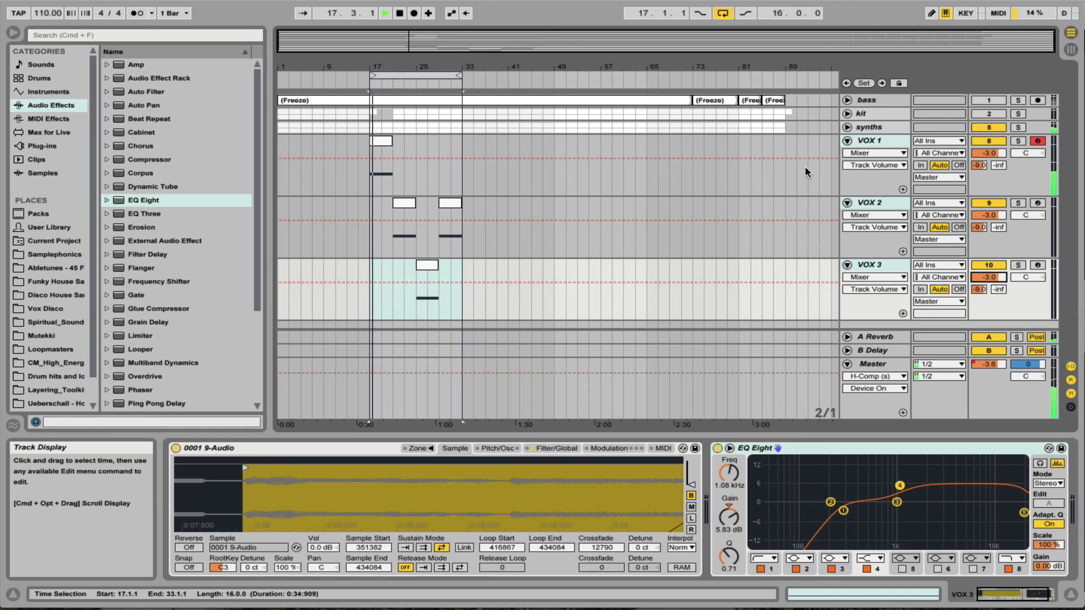
Reactivate the muted kit and bass tracks to hear the vocals in the full mix.
left_click(995, 114)
left_click(989, 101)
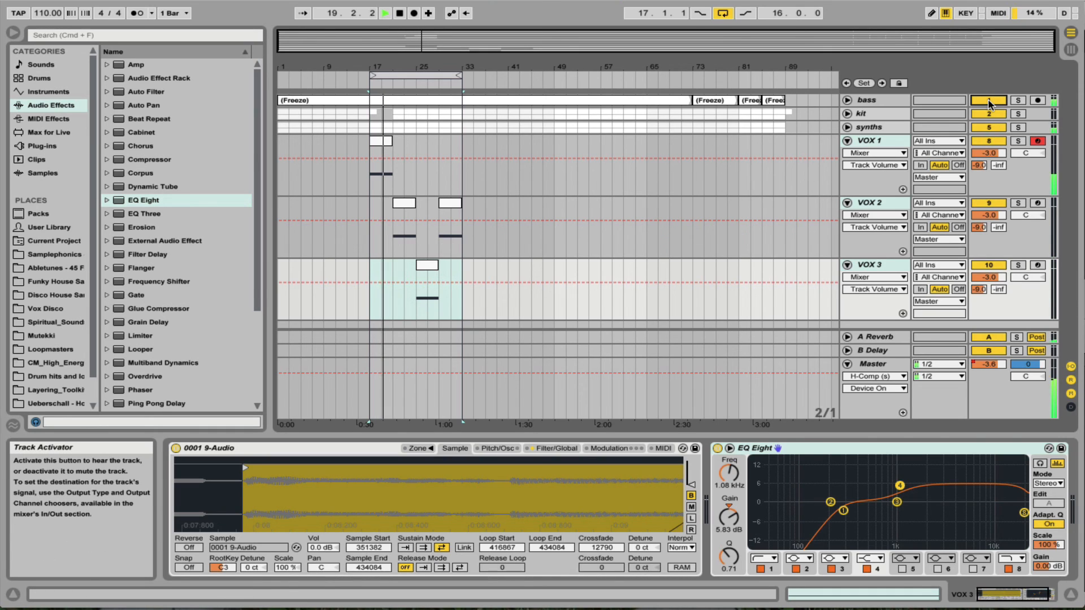